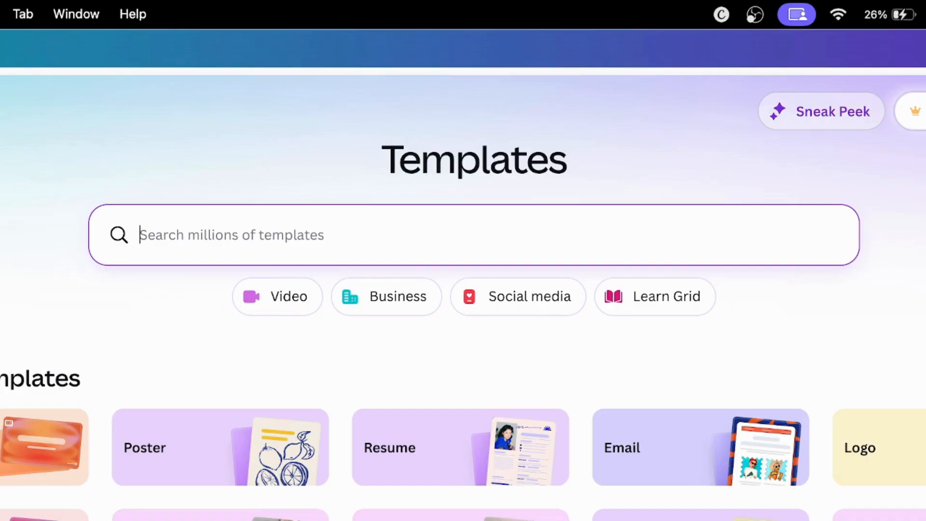
- Look through the Templates page's categories and design collections
{"action": "scroll", "coordinate": [463, 289], "scroll_direction": "down", "scroll_amount": 2}
{"action": "scroll", "coordinate": [870, 247], "scroll_direction": "down", "scroll_amount": 10}
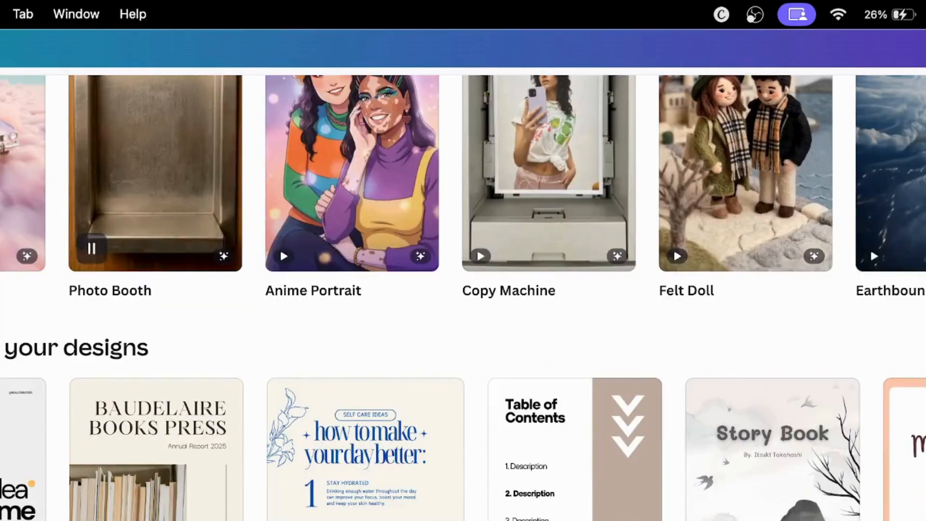
{"action": "scroll", "coordinate": [870, 247], "scroll_direction": "up", "scroll_amount": 11}
{"action": "scroll", "coordinate": [463, 297], "scroll_direction": "up", "scroll_amount": 1}
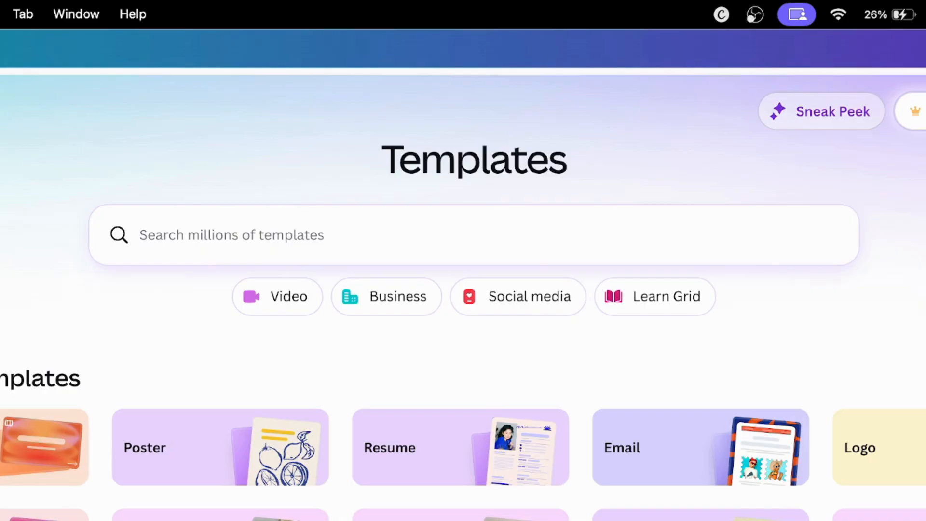
{"action": "scroll", "coordinate": [463, 298], "scroll_direction": "down", "scroll_amount": 1}
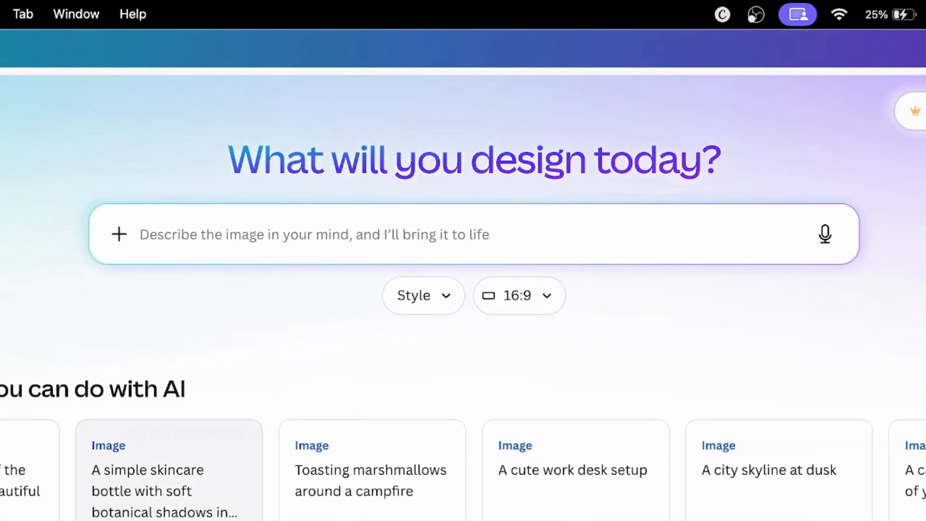
- Enter the AI image prompt "a cat in suits and bow tie"
{"action": "scroll", "coordinate": [182, 263], "scroll_direction": "down", "scroll_amount": 3}
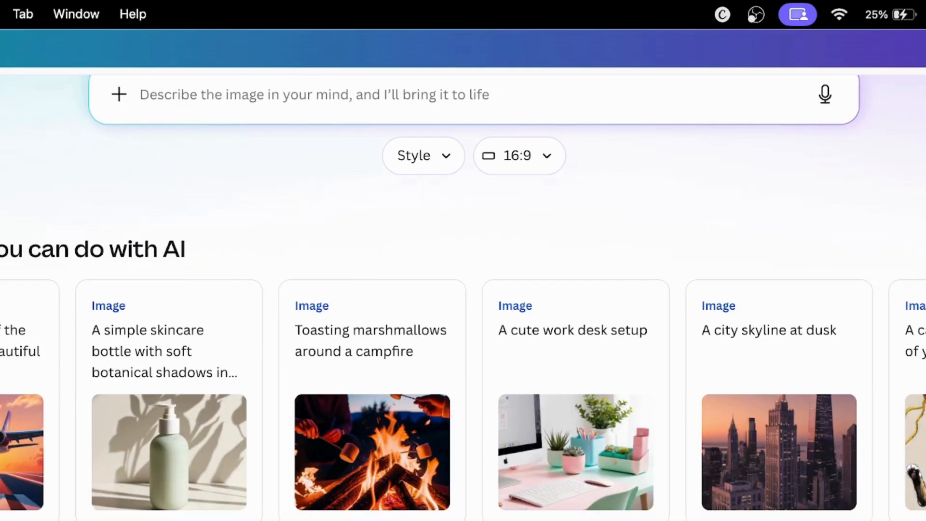
{"action": "scroll", "coordinate": [371, 313], "scroll_direction": "up", "scroll_amount": 3}
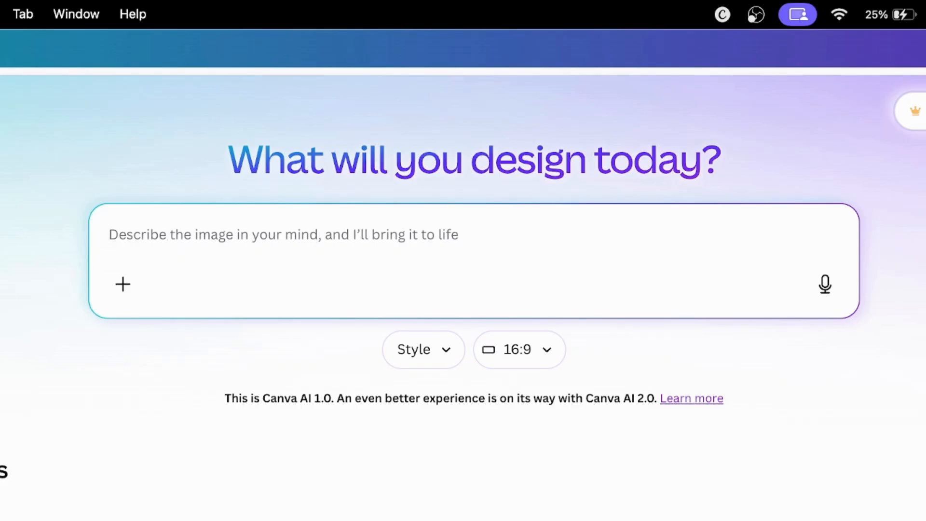
{"action": "key", "text": "Caps_Lock"}
{"action": "key", "text": "Caps_Lock"}
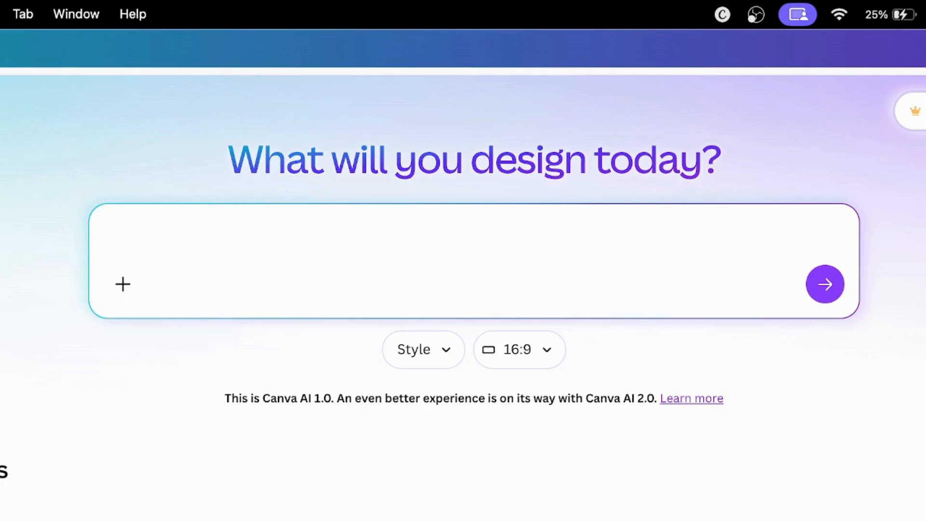
{"action": "type", "text": "a cate"}
{"action": "key", "text": "BackSpace"}
{"action": "type", "text": "ub"}
{"action": "key", "text": "BackSpace"}
{"action": "key", "text": "BackSpace"}
{"action": "key", "text": "BackSpace"}
{"action": "key", "text": "BackSpace"}
{"action": "type", "text": "in suits an"}
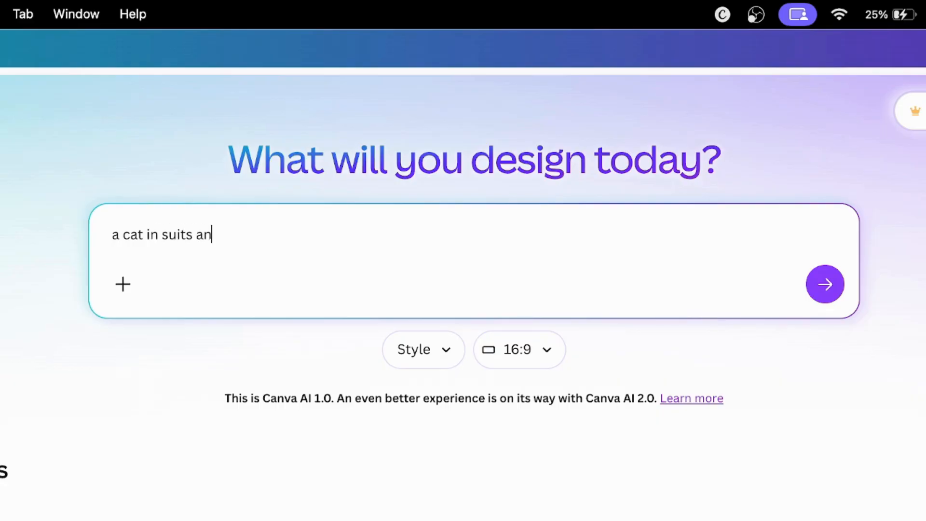
{"action": "type", "text": "d bow tie"}
- Generate the image with the Cinematic Concept style and a 9:16 aspect ratio
{"action": "left_click", "coordinate": [452, 362]}
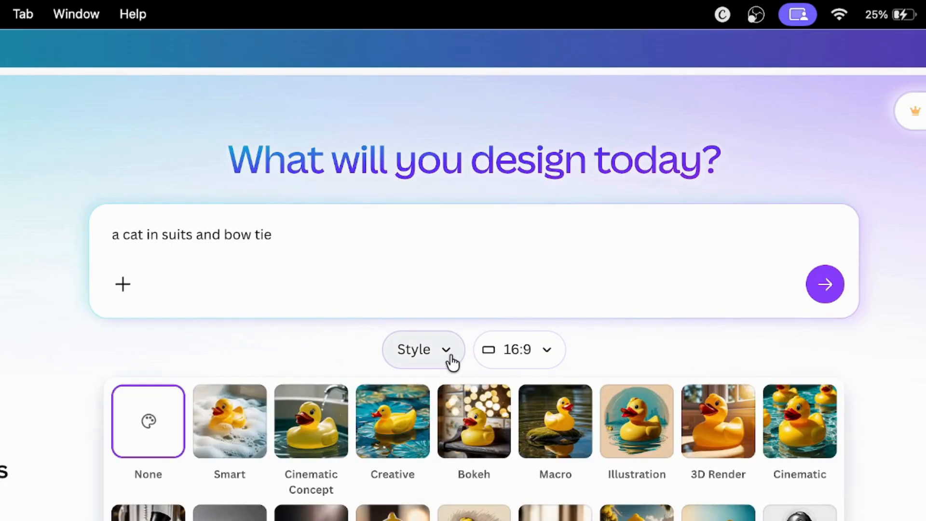
{"action": "left_click", "coordinate": [324, 434]}
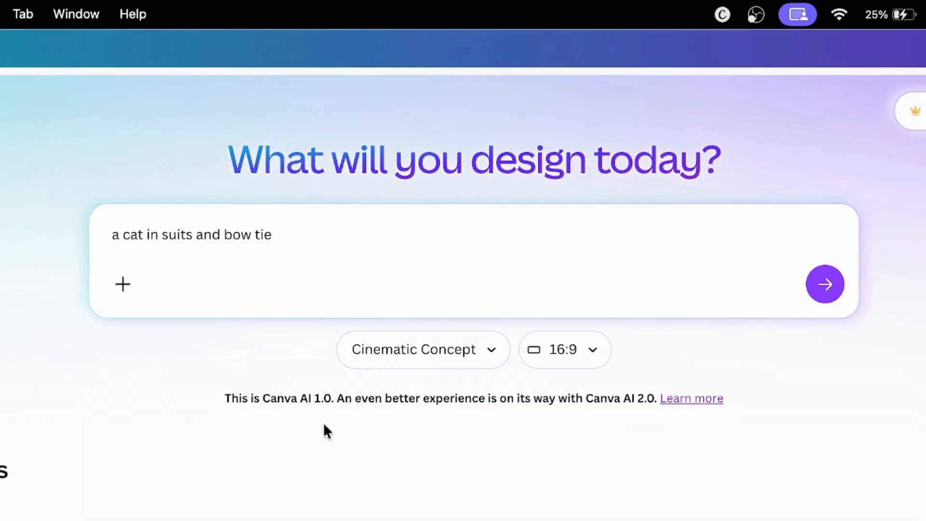
{"action": "left_click", "coordinate": [593, 353]}
{"action": "left_click", "coordinate": [555, 494]}
{"action": "left_click", "coordinate": [826, 289]}
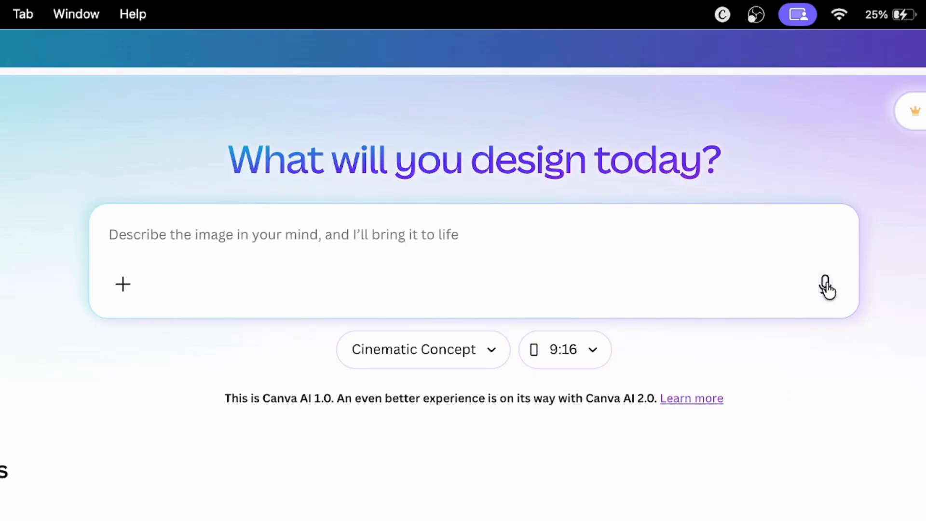
- Review the generated cat images and view the details of the cat portrait with the glowing light behind it
{"action": "scroll", "coordinate": [647, 482], "scroll_direction": "down", "scroll_amount": 4}
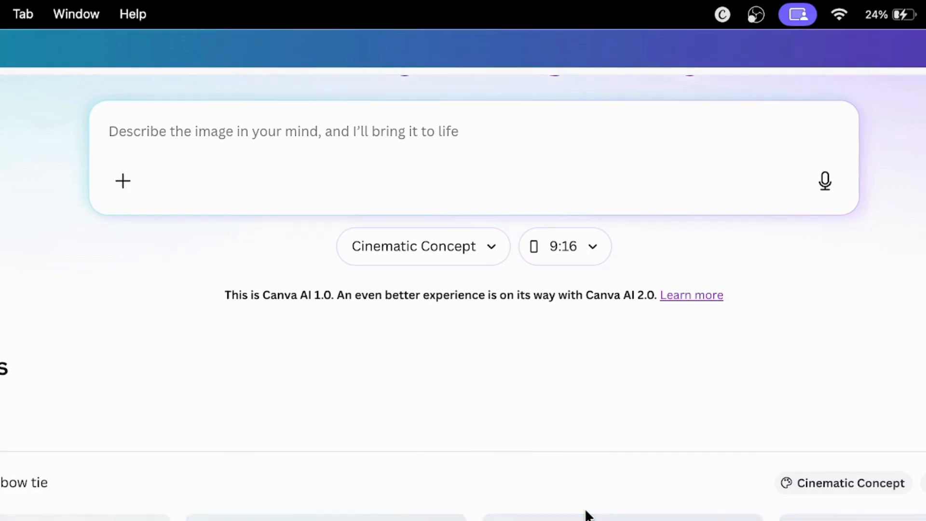
{"action": "scroll", "coordinate": [586, 515], "scroll_direction": "down", "scroll_amount": 3}
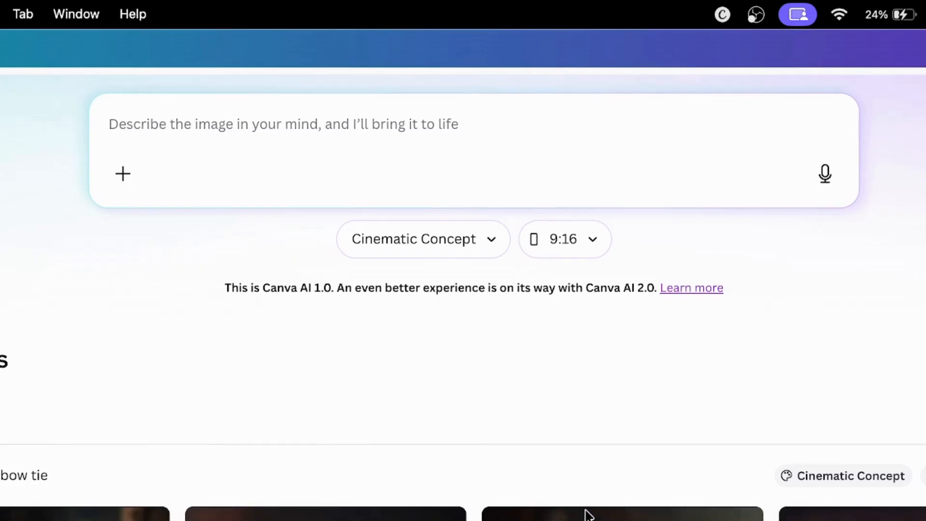
{"action": "scroll", "coordinate": [586, 515], "scroll_direction": "down", "scroll_amount": 10}
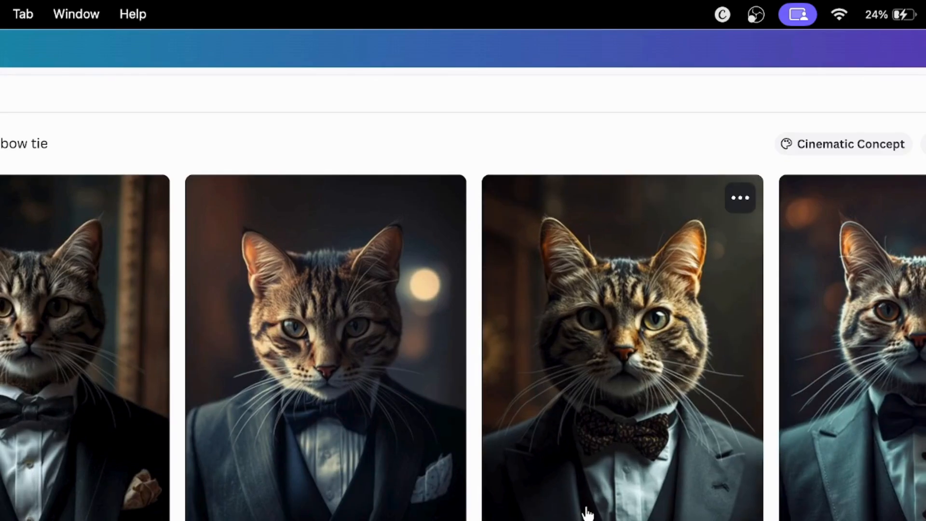
{"action": "left_click", "coordinate": [295, 499]}
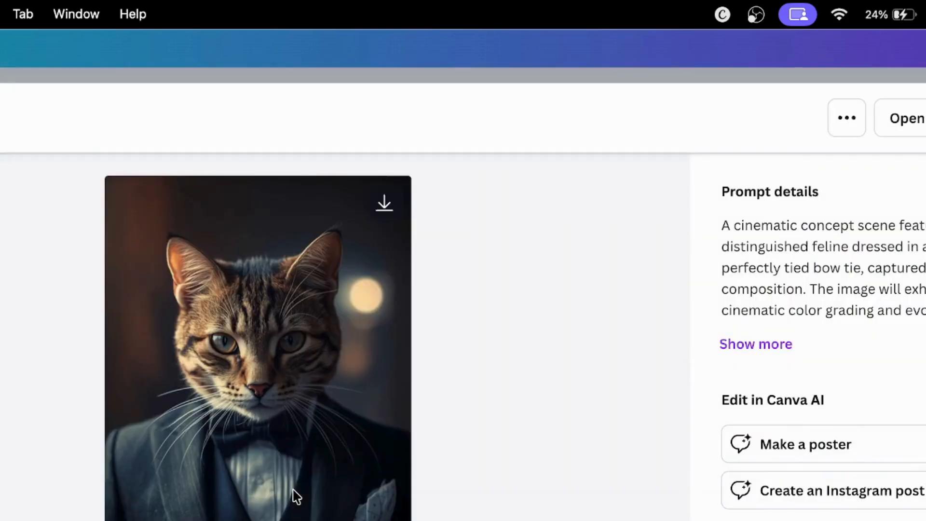
{"action": "key", "text": "Escape"}
{"action": "scroll", "coordinate": [296, 496], "scroll_direction": "up", "scroll_amount": 6}
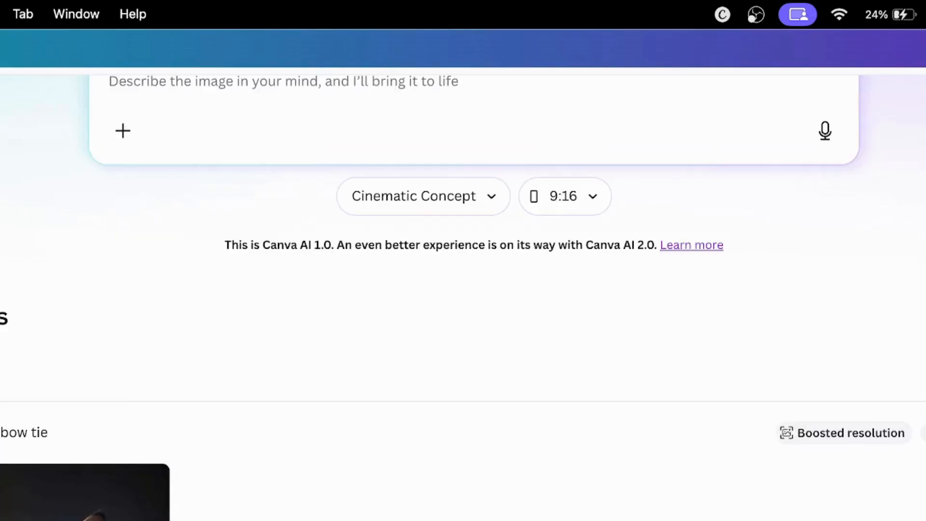
{"action": "scroll", "coordinate": [619, 430], "scroll_direction": "up", "scroll_amount": 3}
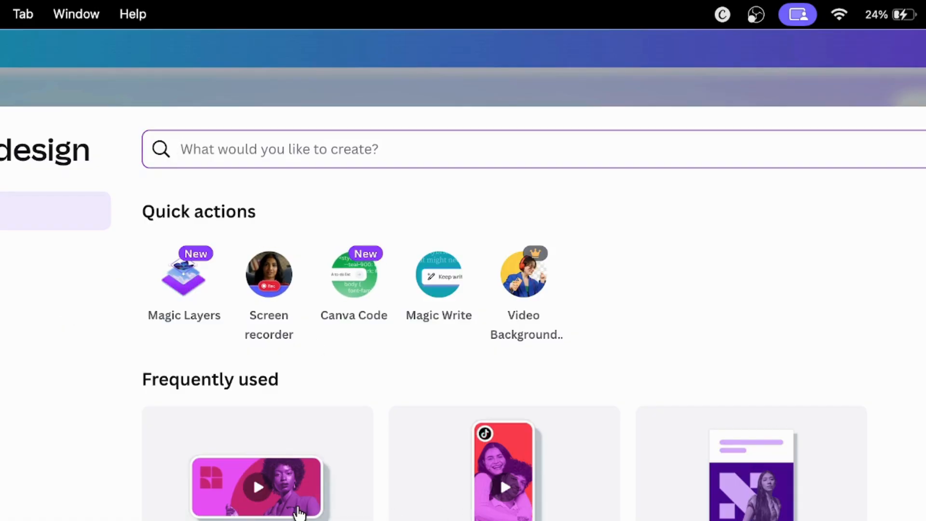
- Browse the frequently used and popular design types and create a new Landscape Video design
{"action": "scroll", "coordinate": [298, 511], "scroll_direction": "down", "scroll_amount": 1}
{"action": "scroll", "coordinate": [298, 512], "scroll_direction": "down", "scroll_amount": 5}
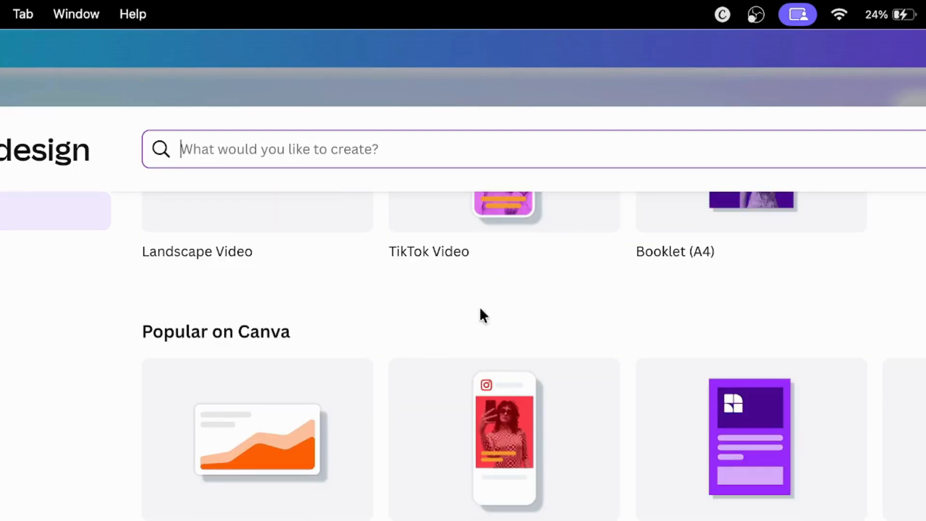
{"action": "scroll", "coordinate": [717, 265], "scroll_direction": "up", "scroll_amount": 3}
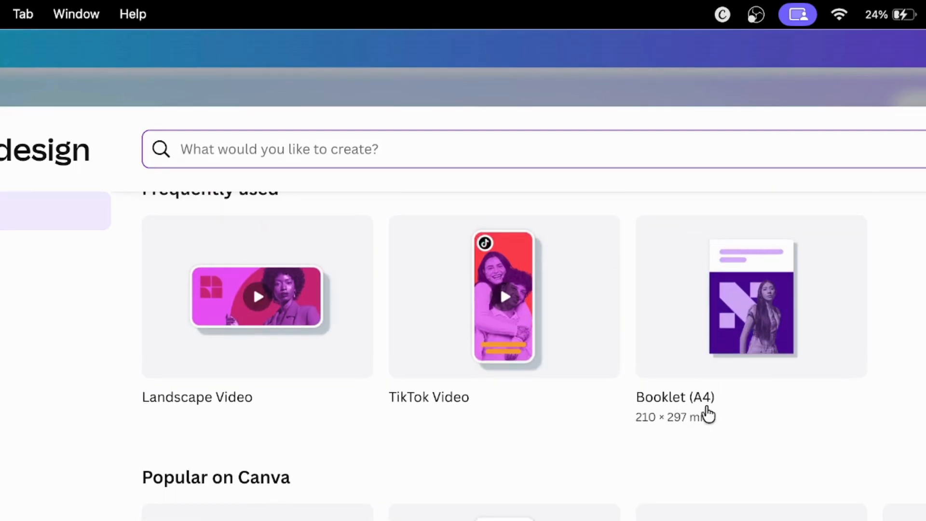
{"action": "scroll", "coordinate": [530, 357], "scroll_direction": "down", "scroll_amount": 3}
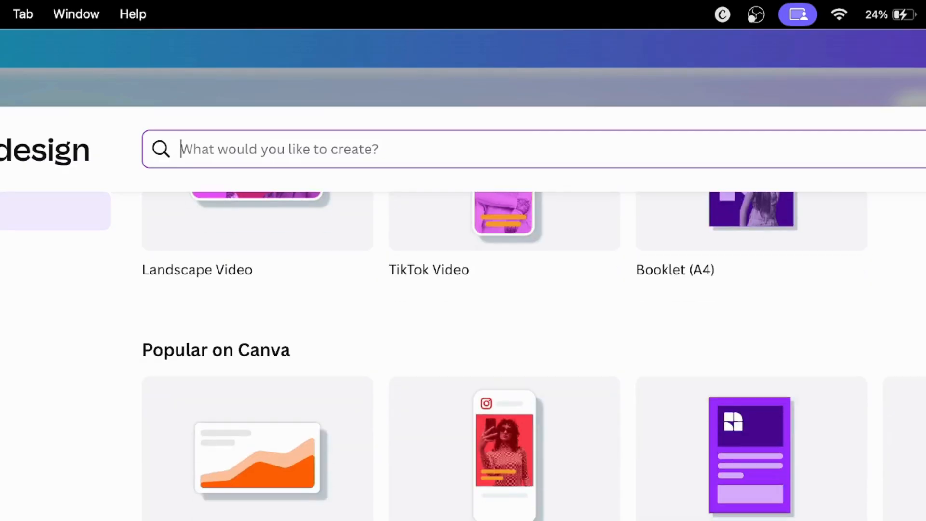
{"action": "scroll", "coordinate": [530, 357], "scroll_direction": "down", "scroll_amount": 2}
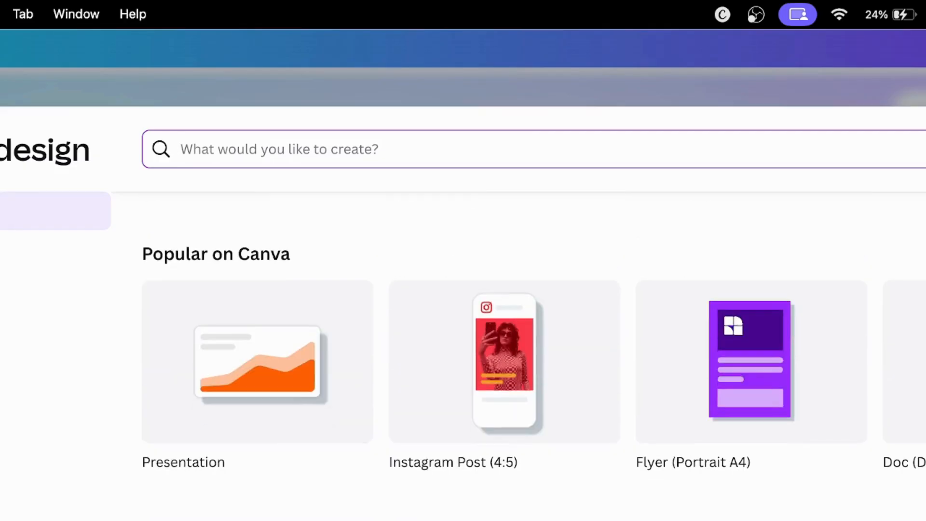
{"action": "scroll", "coordinate": [531, 357], "scroll_direction": "up", "scroll_amount": 6}
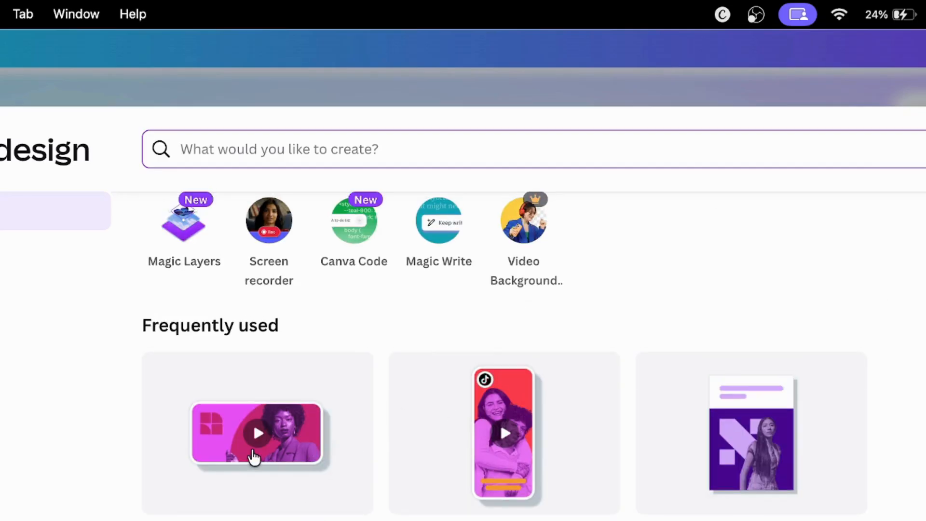
{"action": "left_click", "coordinate": [253, 456]}
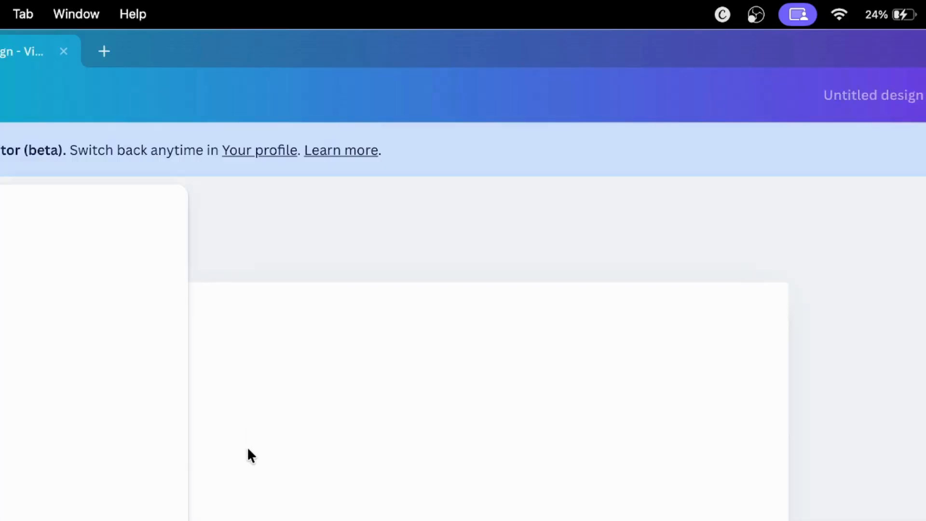
- Select the blank video page and look through the suggested video templates
{"action": "left_click", "coordinate": [384, 444]}
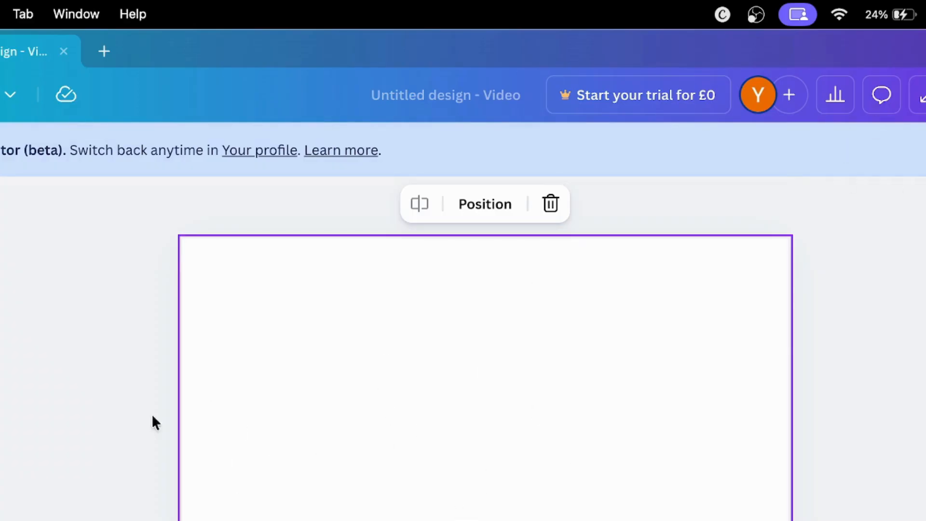
{"action": "mouse_move", "coordinate": [0, 231]}
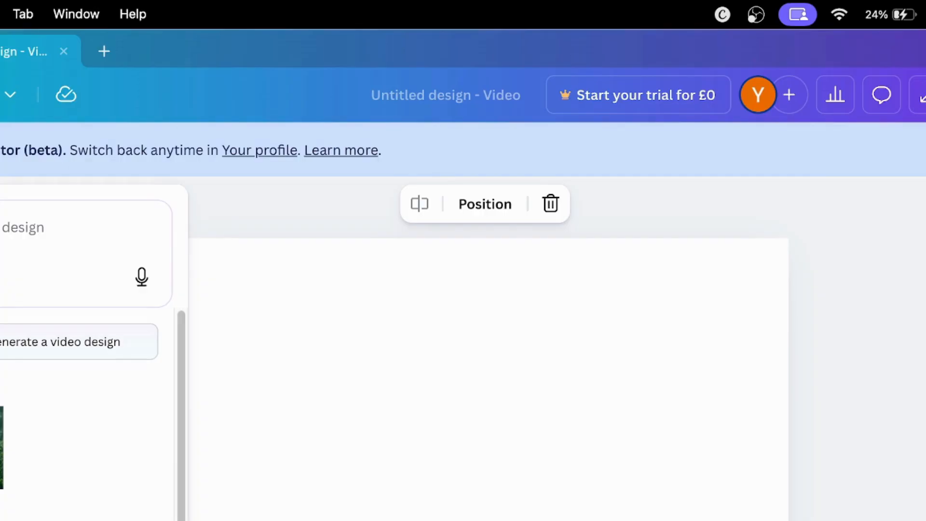
{"action": "scroll", "coordinate": [84, 414], "scroll_direction": "down", "scroll_amount": 10}
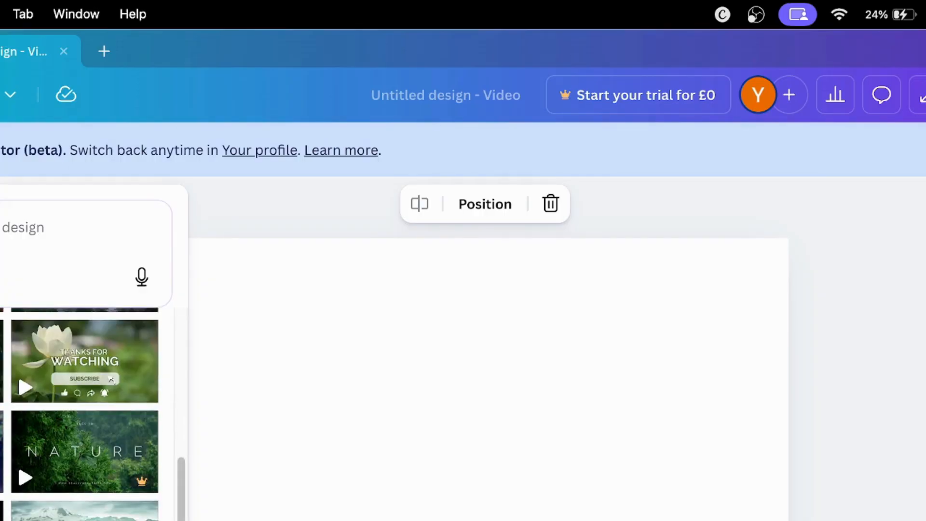
{"action": "scroll", "coordinate": [84, 415], "scroll_direction": "down", "scroll_amount": 5}
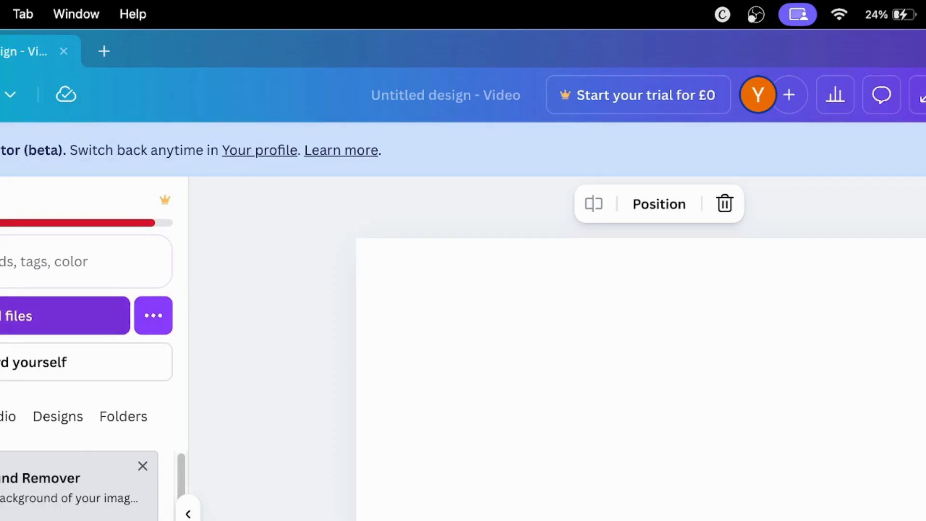
- Start a file upload and look through the Downloads folder and the available locations for the video clips
{"action": "left_click", "coordinate": [30, 321]}
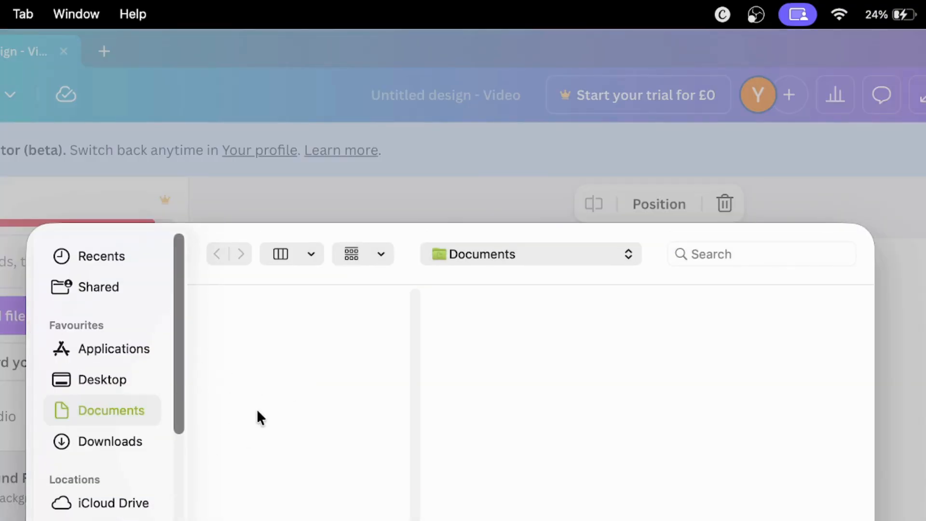
{"action": "left_click", "coordinate": [89, 436]}
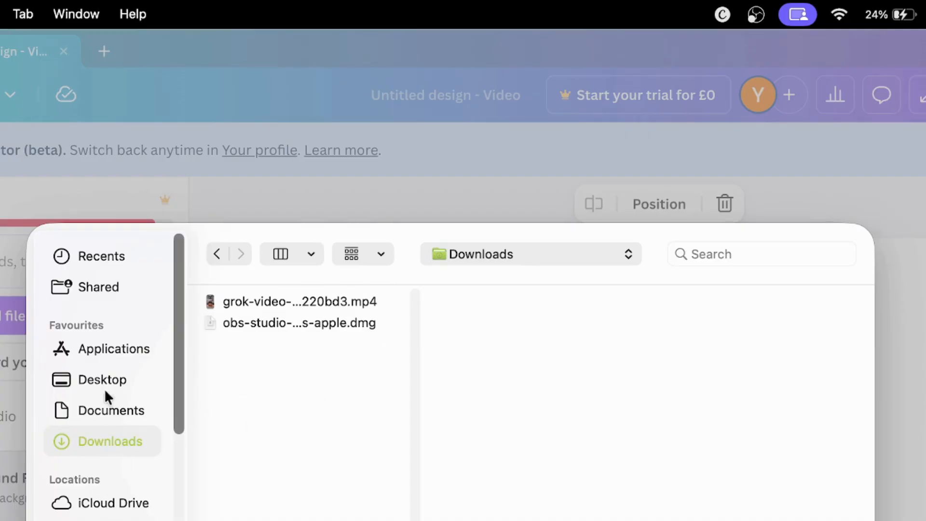
{"action": "scroll", "coordinate": [104, 409], "scroll_direction": "down", "scroll_amount": 1}
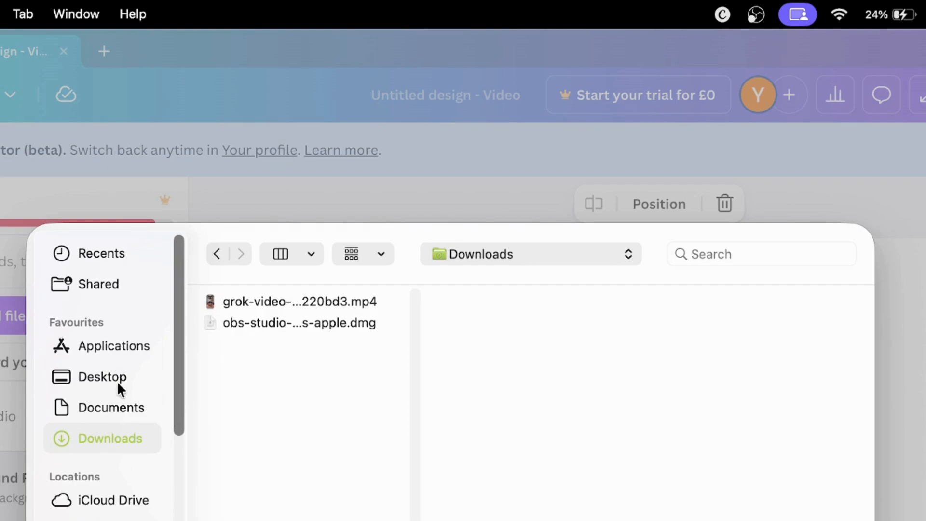
{"action": "scroll", "coordinate": [111, 405], "scroll_direction": "down", "scroll_amount": 5}
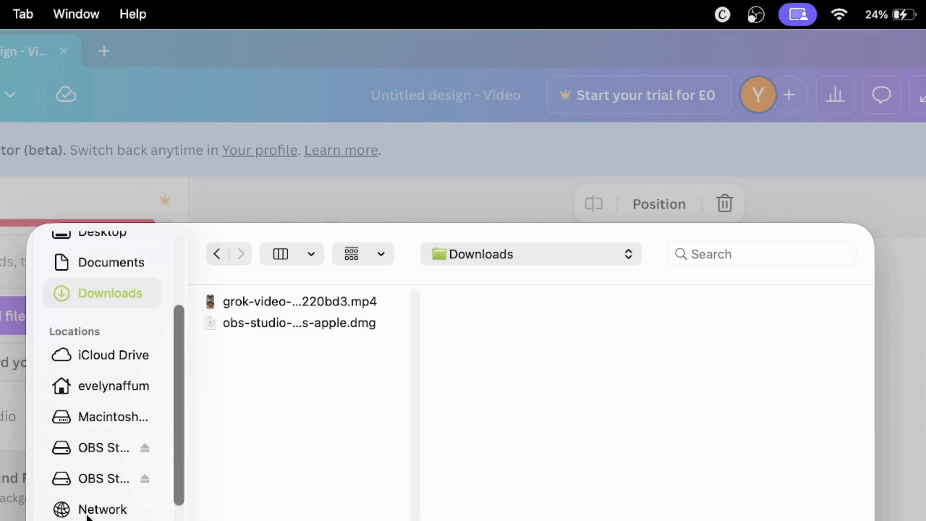
{"action": "scroll", "coordinate": [88, 516], "scroll_direction": "down", "scroll_amount": 1}
{"action": "scroll", "coordinate": [88, 516], "scroll_direction": "up", "scroll_amount": 5}
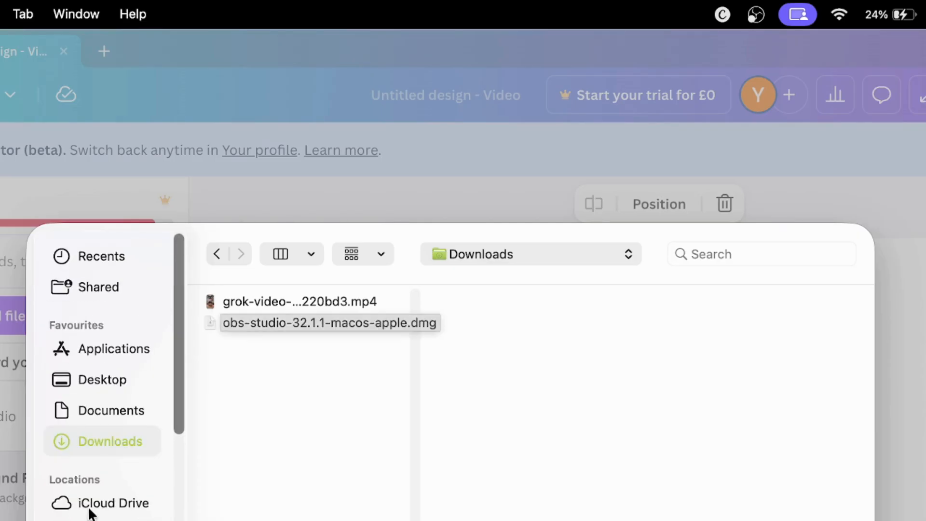
- Upload the grok-video clips from the kelly videos folder inside KELLY KIDS TV on the Desktop
{"action": "left_click", "coordinate": [105, 380]}
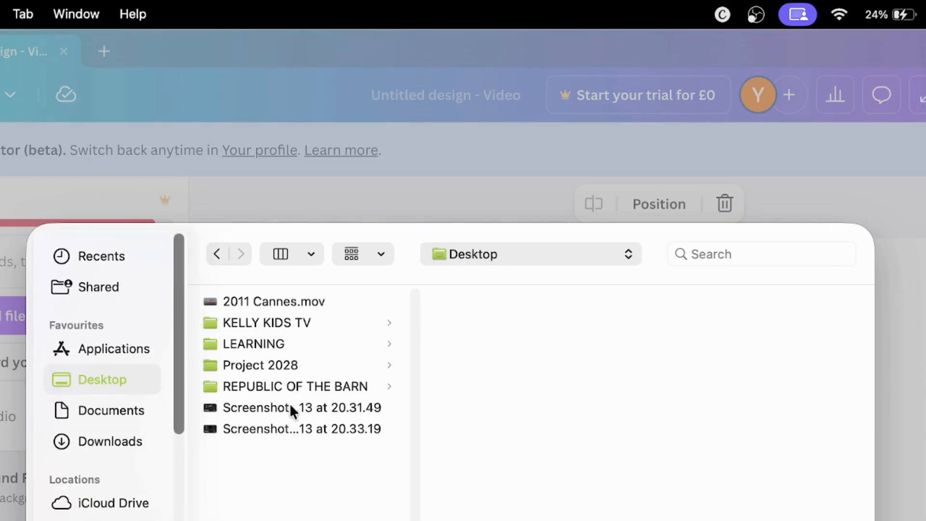
{"action": "left_click", "coordinate": [278, 321]}
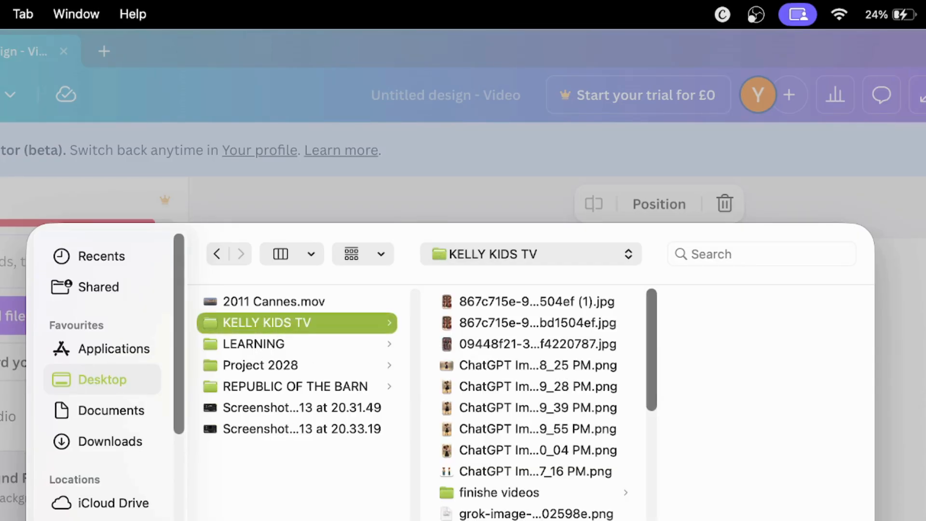
{"action": "scroll", "coordinate": [542, 480], "scroll_direction": "down", "scroll_amount": 10}
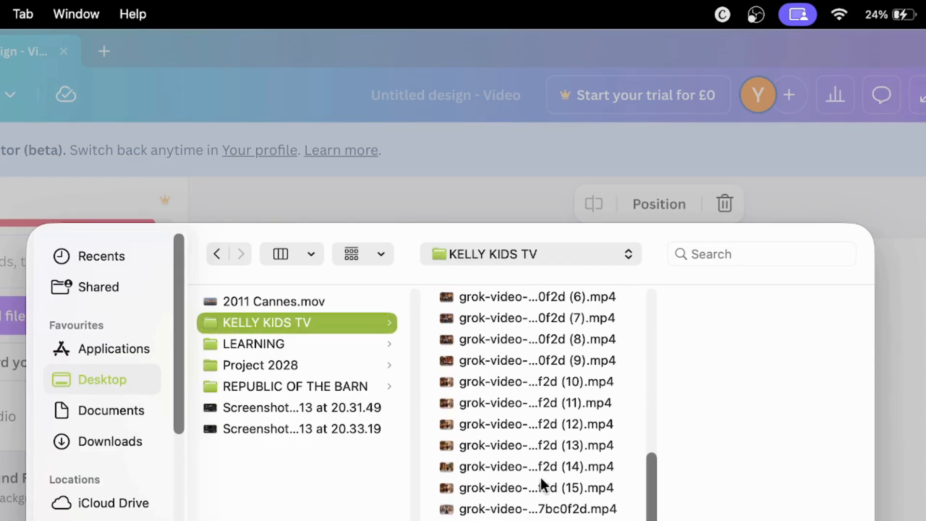
{"action": "left_click", "coordinate": [491, 520]}
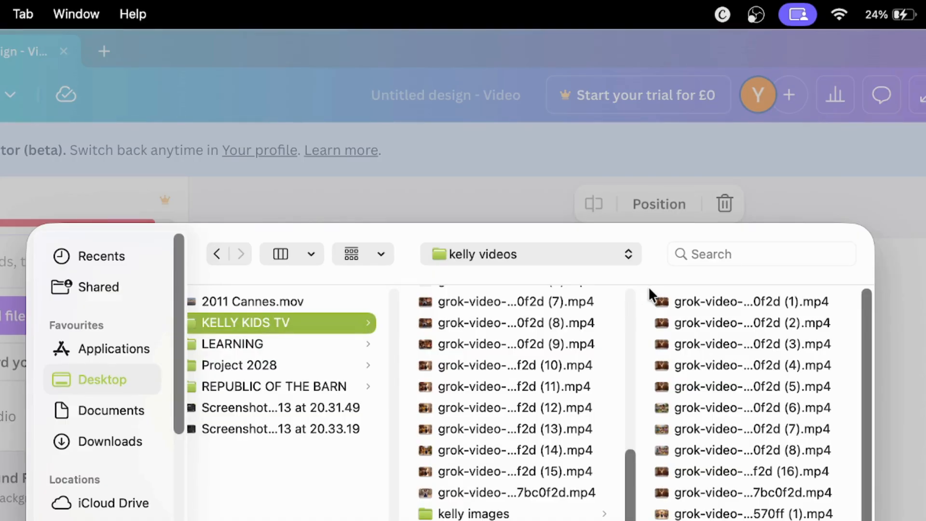
{"action": "left_click_drag", "start_coordinate": [648, 285], "coordinate": [771, 326]}
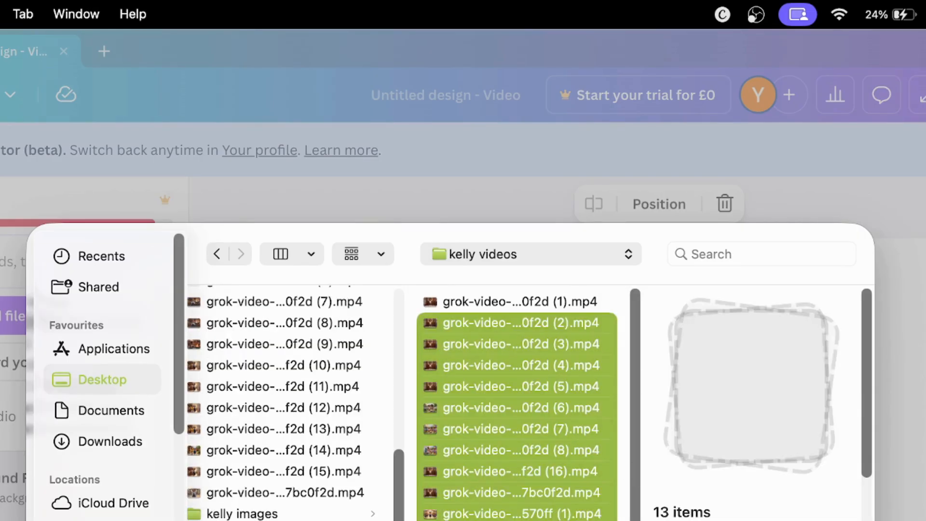
{"action": "key", "text": "Return"}
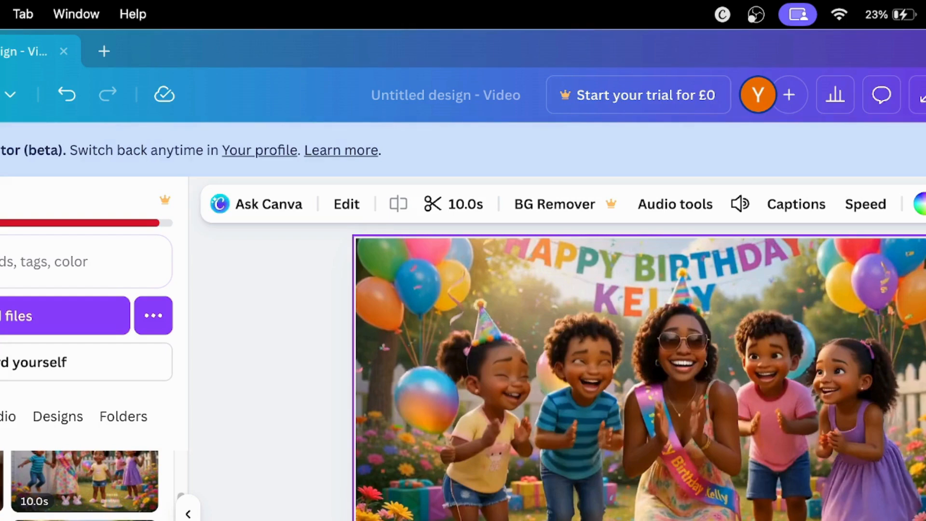
- Preview the assembled clips in full screen and return to the editor
{"action": "scroll", "coordinate": [85, 485], "scroll_direction": "up", "scroll_amount": 3}
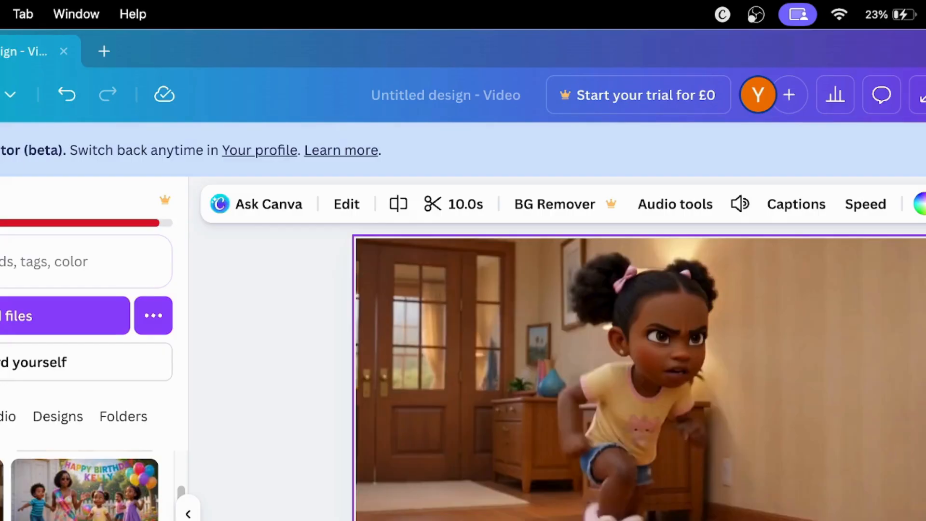
{"action": "left_click", "coordinate": [918, 96]}
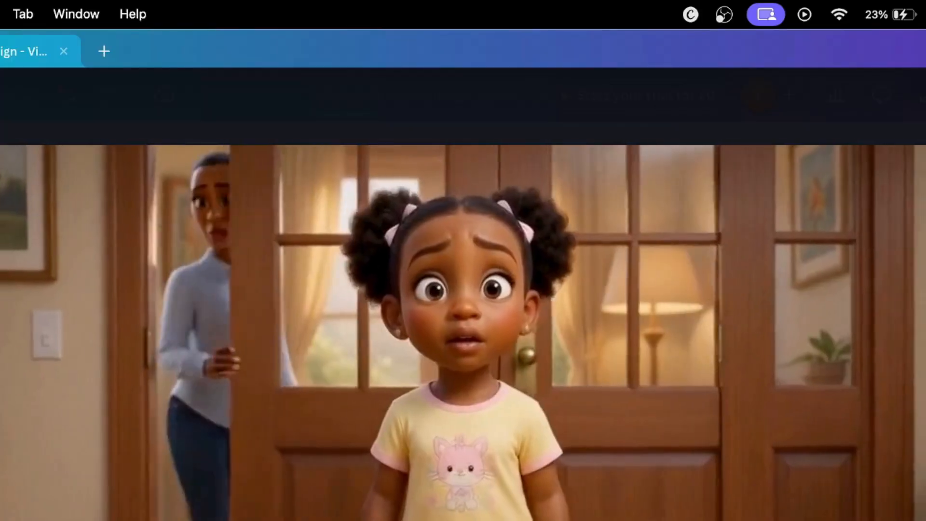
{"action": "key", "text": "Escape"}
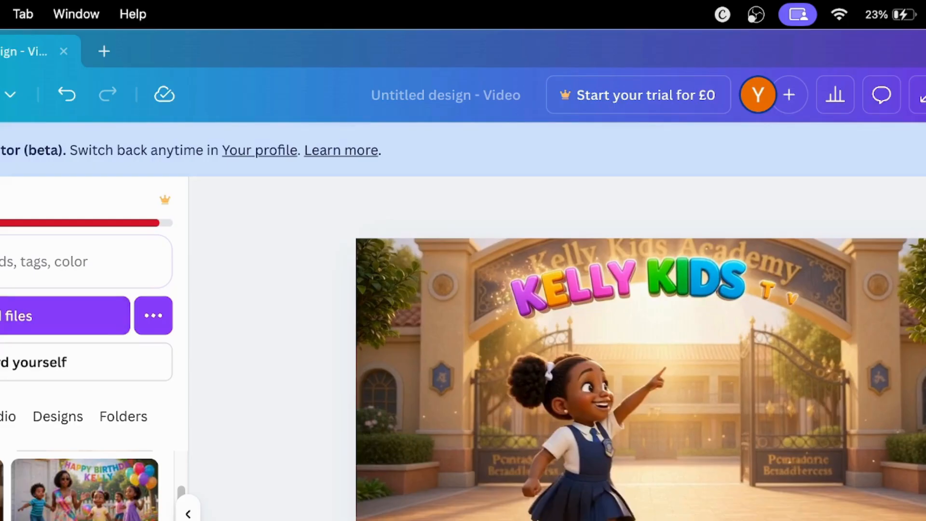
- Upload Knock knock.wav from the kelly songs folder to the audio uploads and add it to the video
{"action": "left_click", "coordinate": [8, 417]}
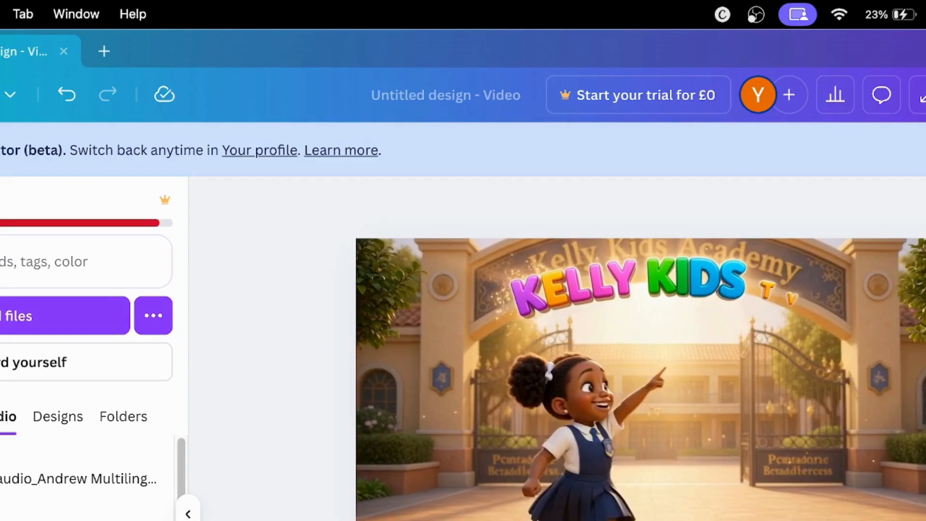
{"action": "left_click", "coordinate": [3, 326]}
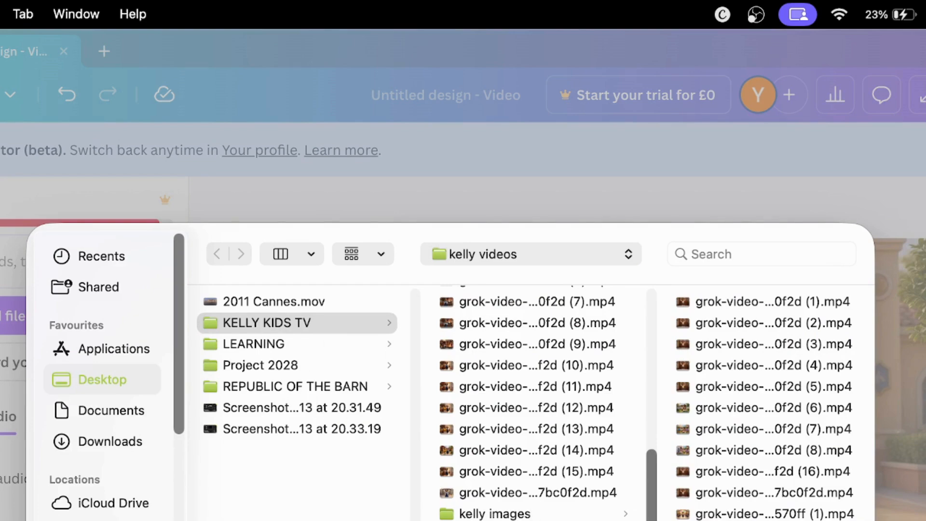
{"action": "left_click", "coordinate": [489, 520]}
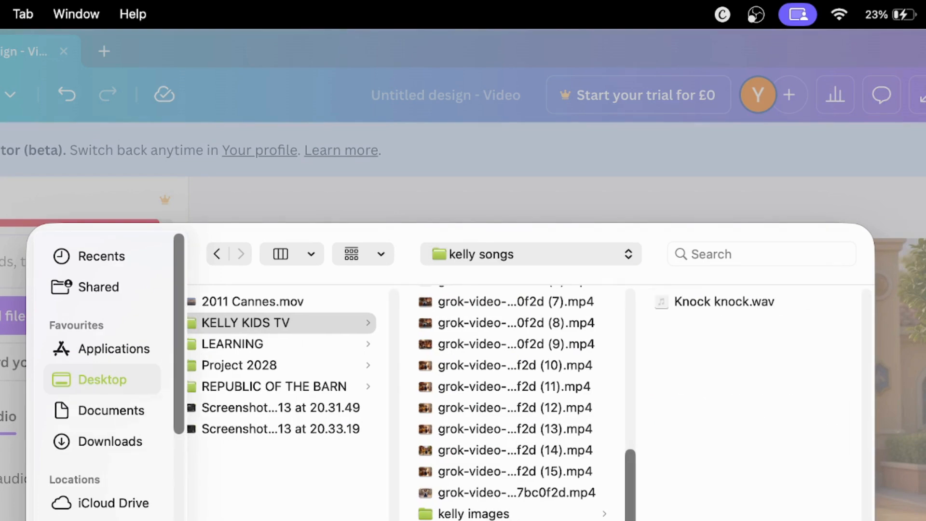
{"action": "left_click", "coordinate": [714, 304]}
{"action": "left_click", "coordinate": [832, 520]}
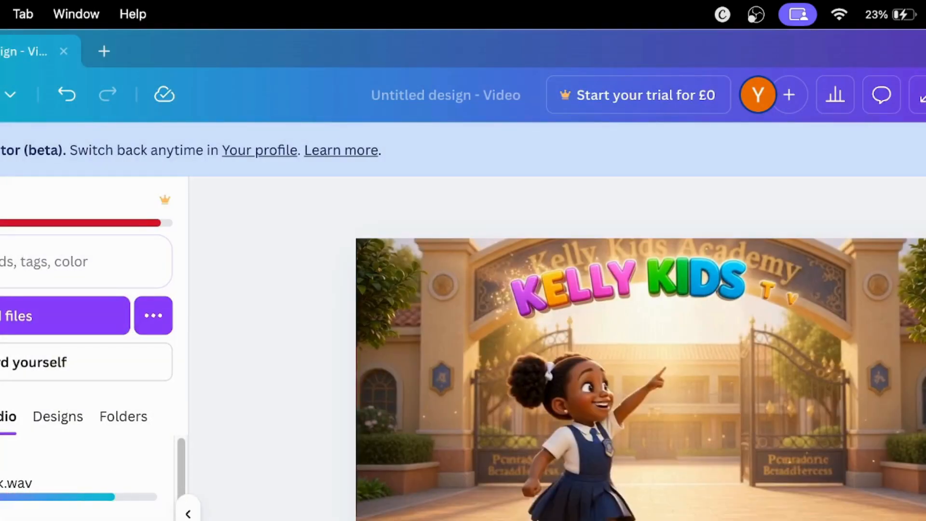
{"action": "left_click", "coordinate": [16, 514]}
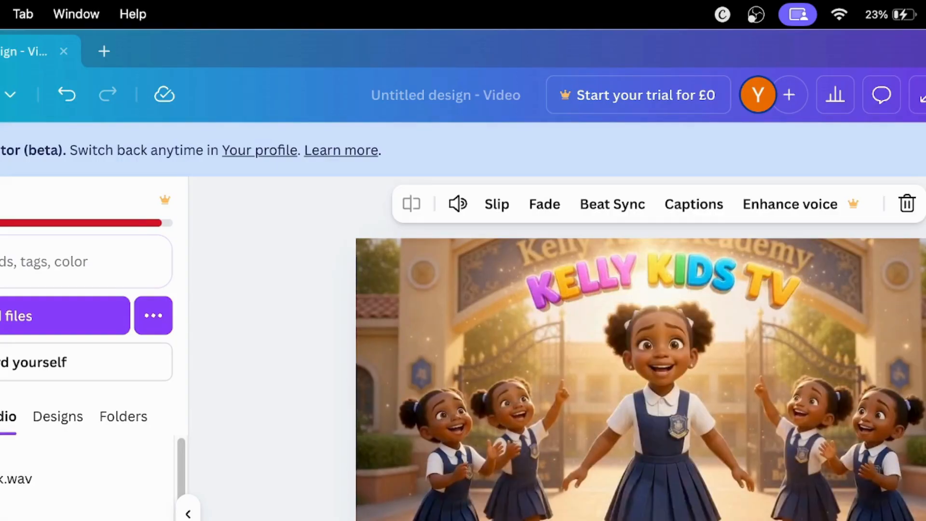
- Play the video in full screen with the added song, then return to the editor
{"action": "left_click", "coordinate": [480, 464]}
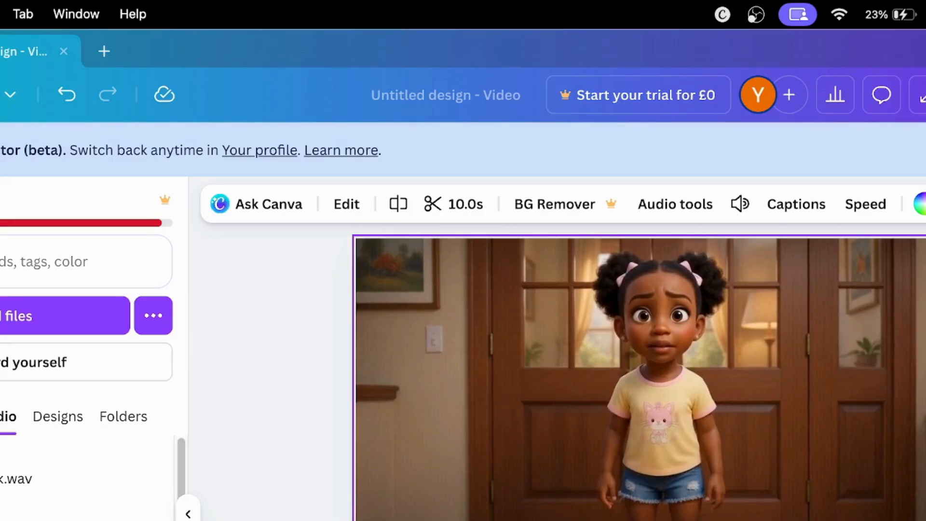
{"action": "left_click", "coordinate": [922, 95]}
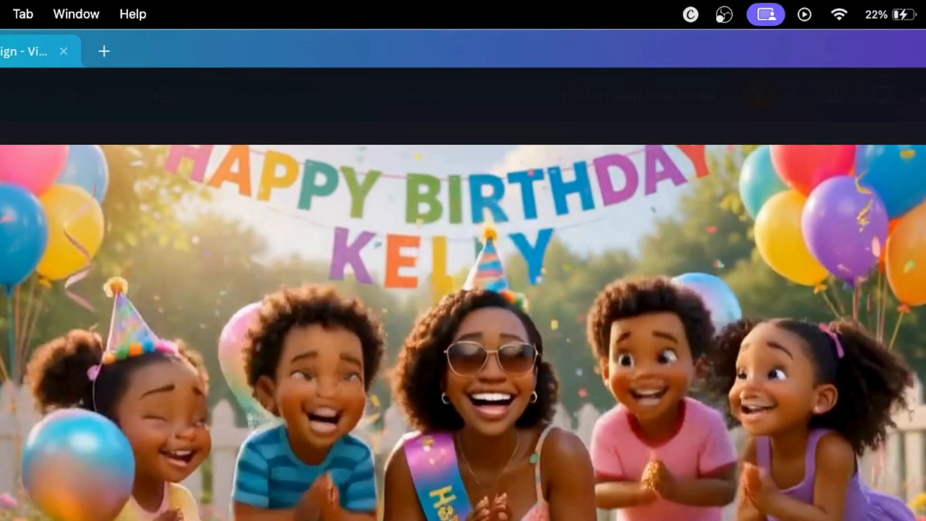
{"action": "key", "text": "Escape"}
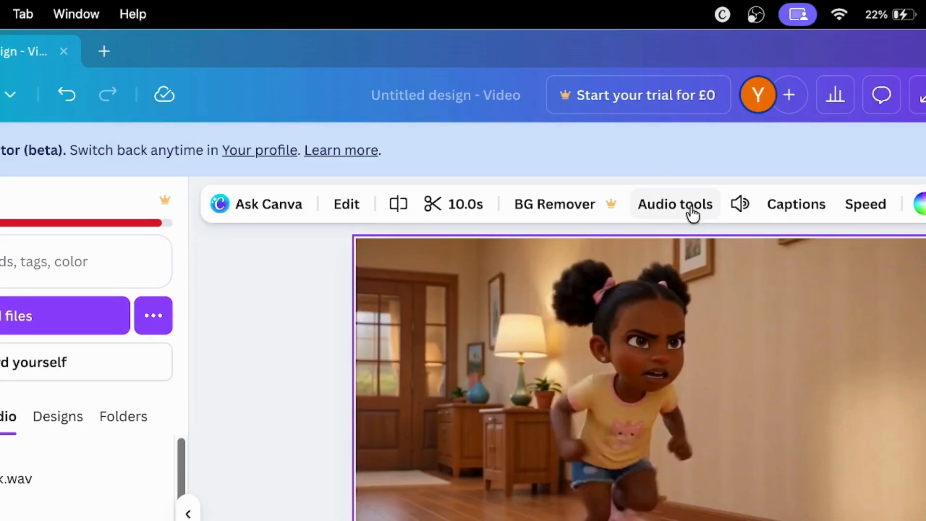
- Turn the volume of the clip with the angry girl running through the room all the way down
{"action": "left_click", "coordinate": [738, 205]}
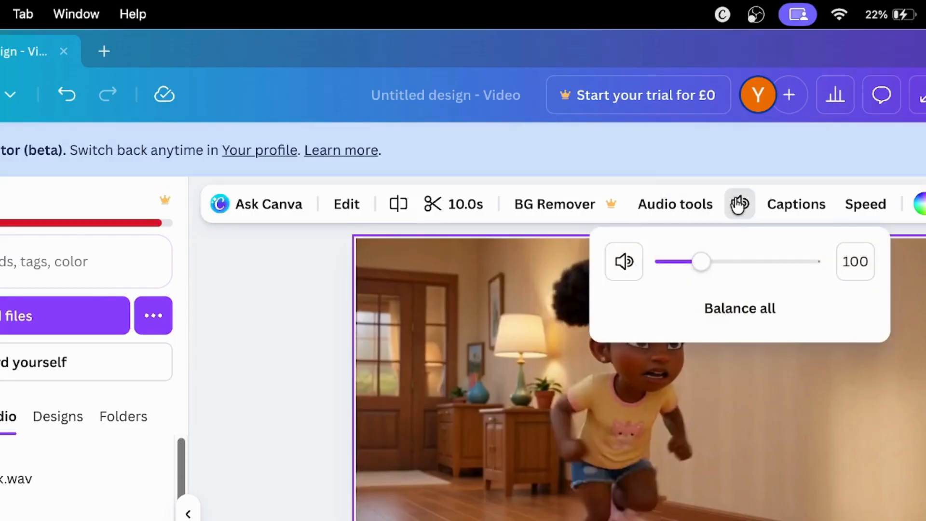
{"action": "left_click", "coordinate": [676, 269]}
{"action": "left_click_drag", "start_coordinate": [677, 268], "coordinate": [652, 268]}
{"action": "left_click", "coordinate": [730, 403]}
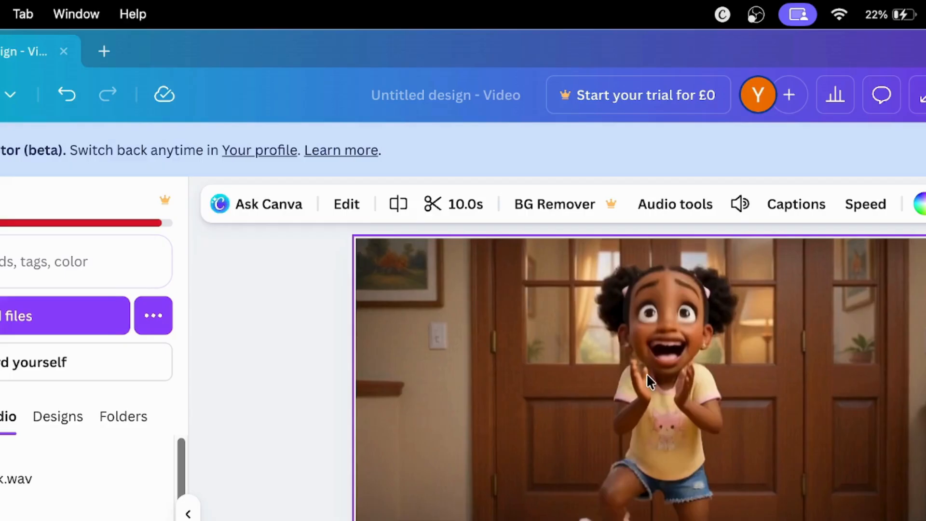
- Lower the volume of the clip with the excited girl clapping at the door to 54
{"action": "left_click", "coordinate": [739, 205]}
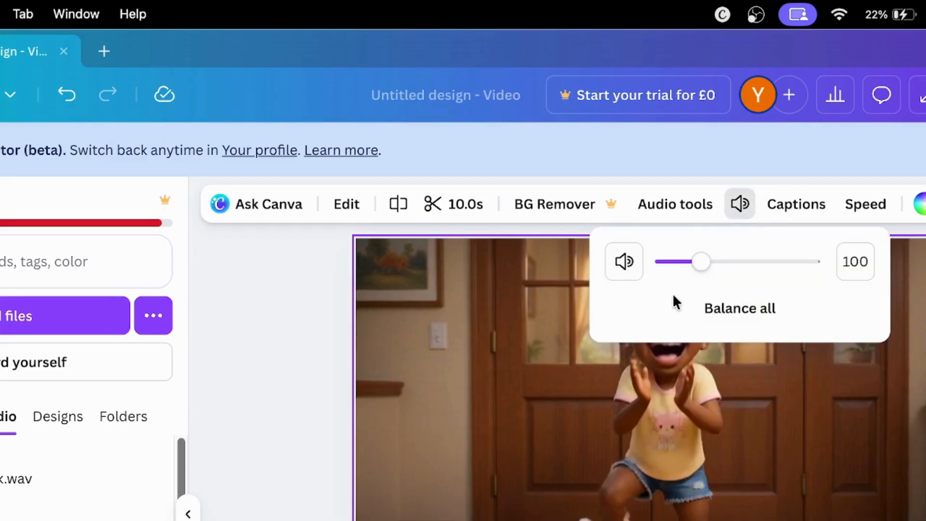
{"action": "left_click", "coordinate": [684, 270]}
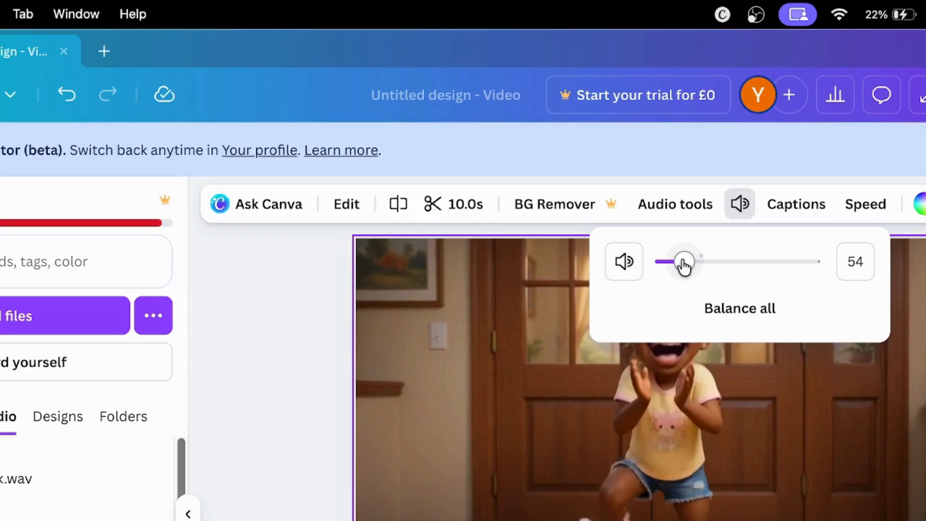
{"action": "left_click", "coordinate": [550, 401]}
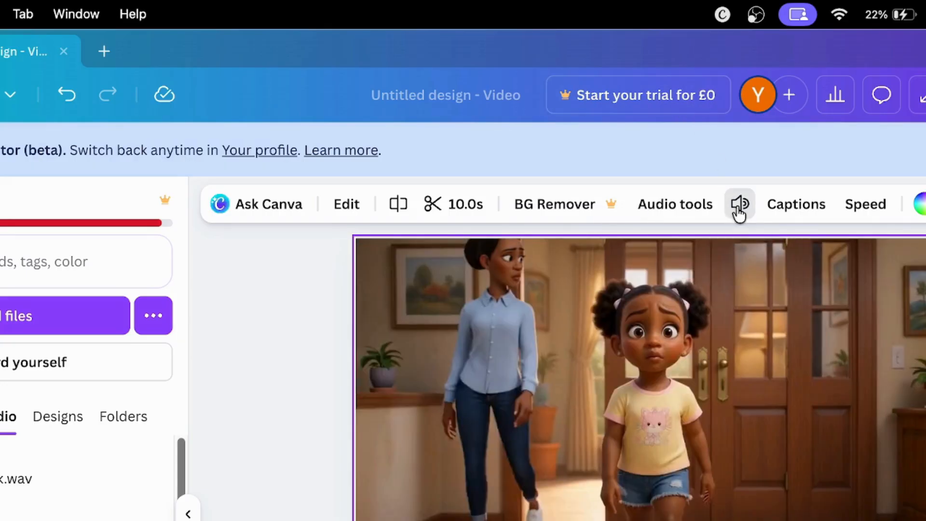
- Mute the clips of the woman and girl by the front door, the woman walking in the garden, and the birthday party
{"action": "left_click", "coordinate": [738, 205]}
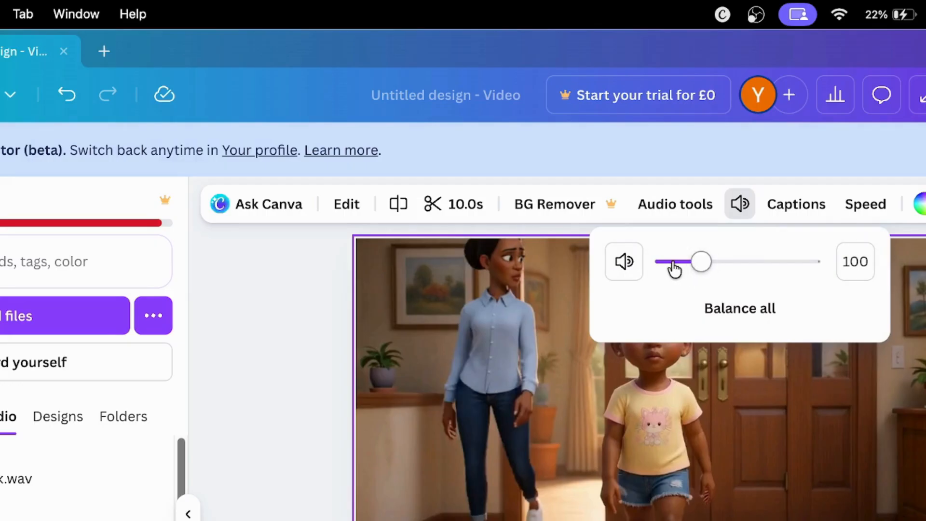
{"action": "left_click_drag", "start_coordinate": [701, 265], "coordinate": [655, 290]}
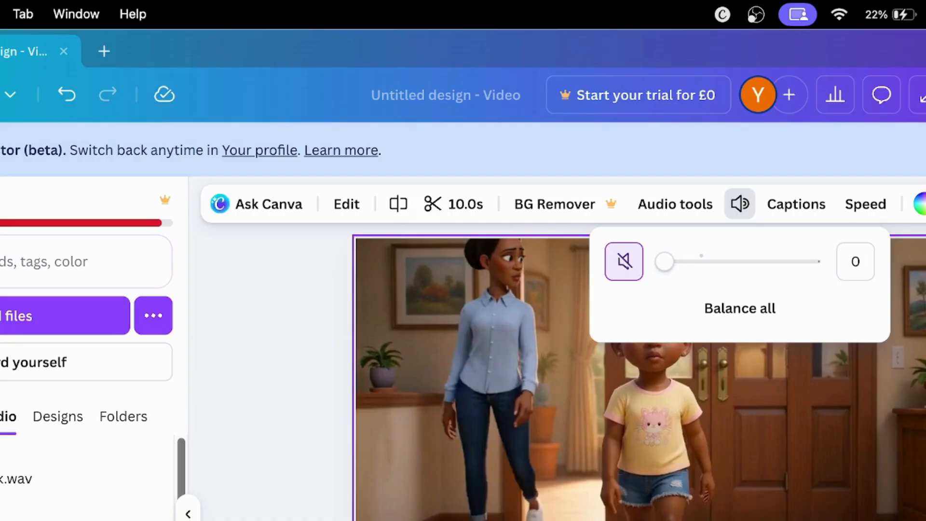
{"action": "key", "text": "Escape"}
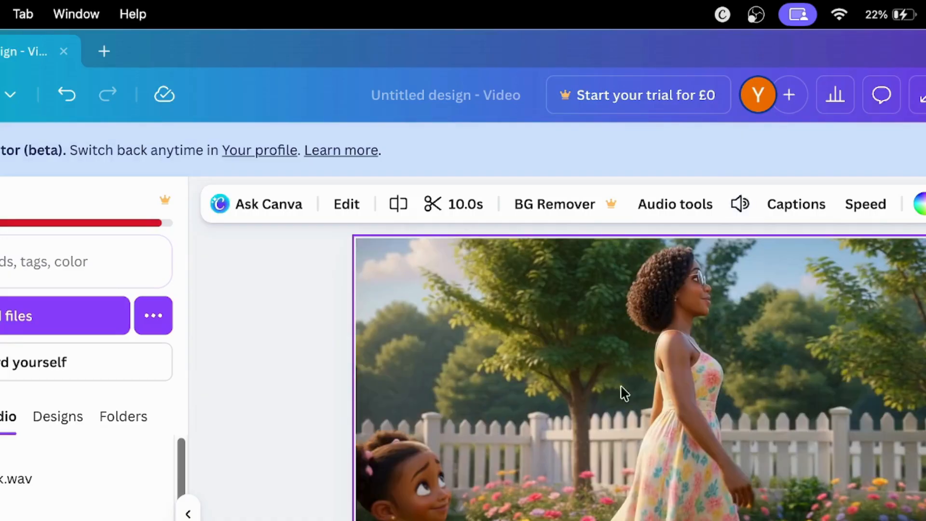
{"action": "left_click", "coordinate": [738, 206]}
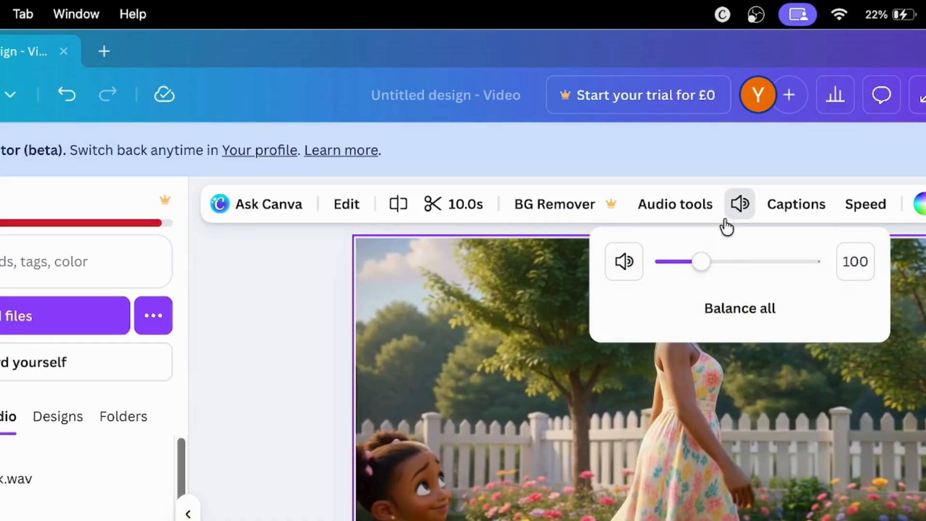
{"action": "left_click", "coordinate": [658, 261]}
{"action": "key", "text": "Escape"}
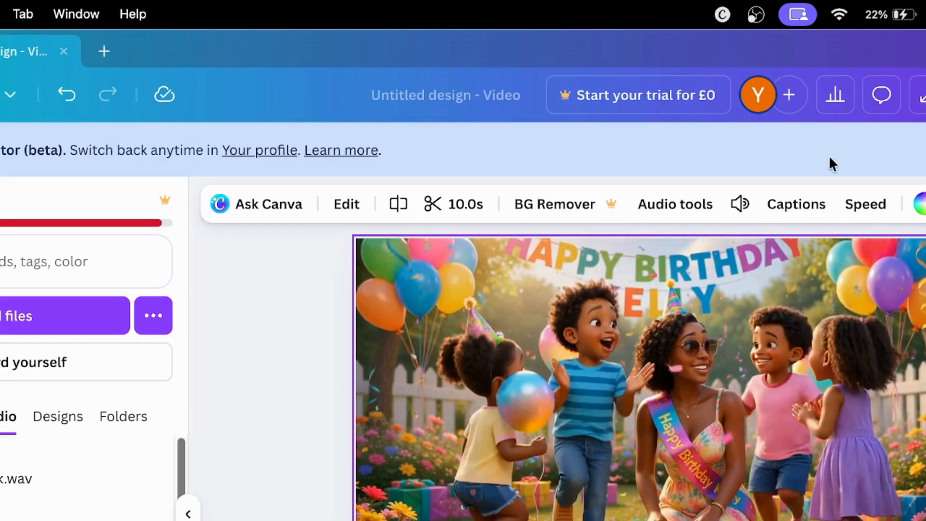
{"action": "left_click", "coordinate": [738, 206]}
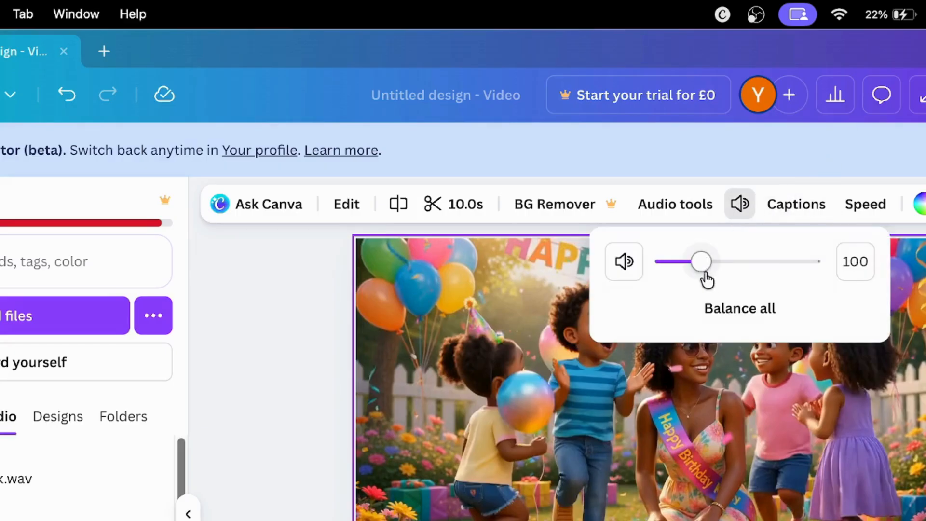
{"action": "left_click", "coordinate": [632, 263]}
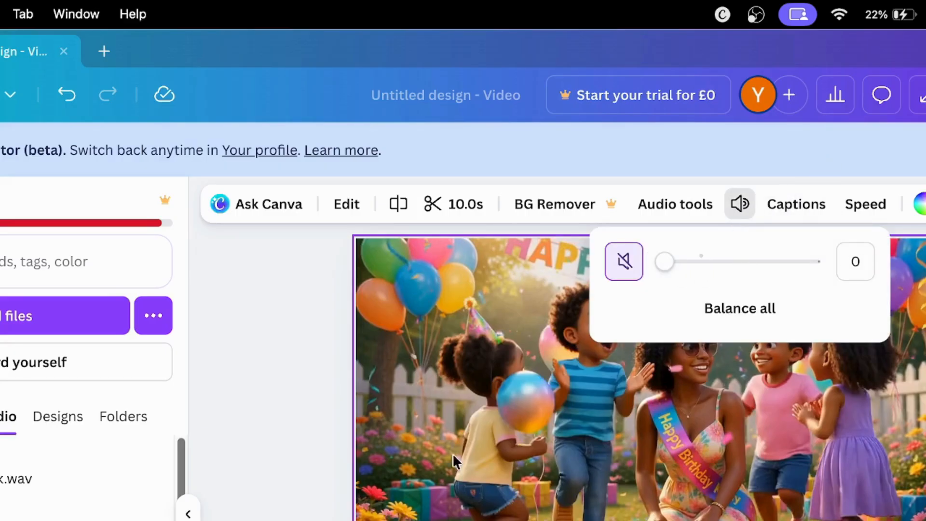
- Add a Dissolve transition after the opening KELLY KIDS TV school-gate clip and set its duration to 0.7 seconds
{"action": "left_click", "coordinate": [260, 336]}
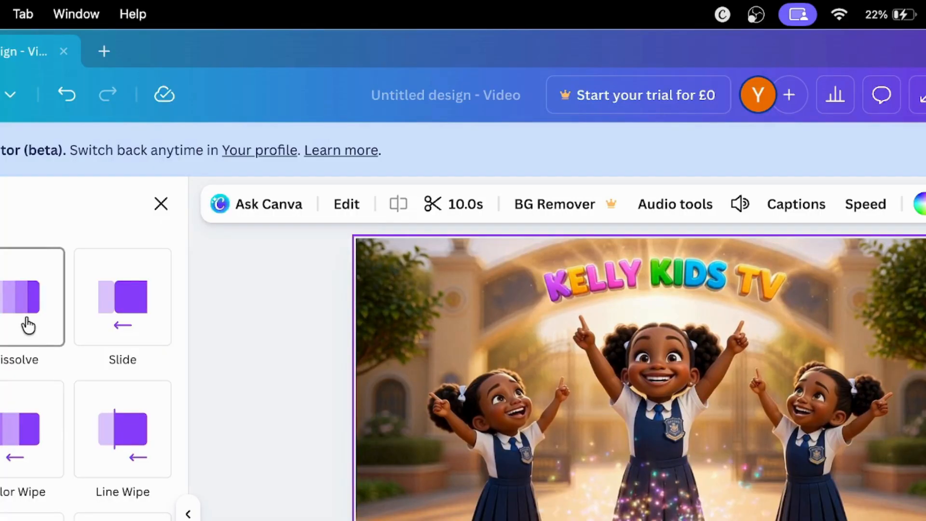
{"action": "left_click", "coordinate": [25, 325]}
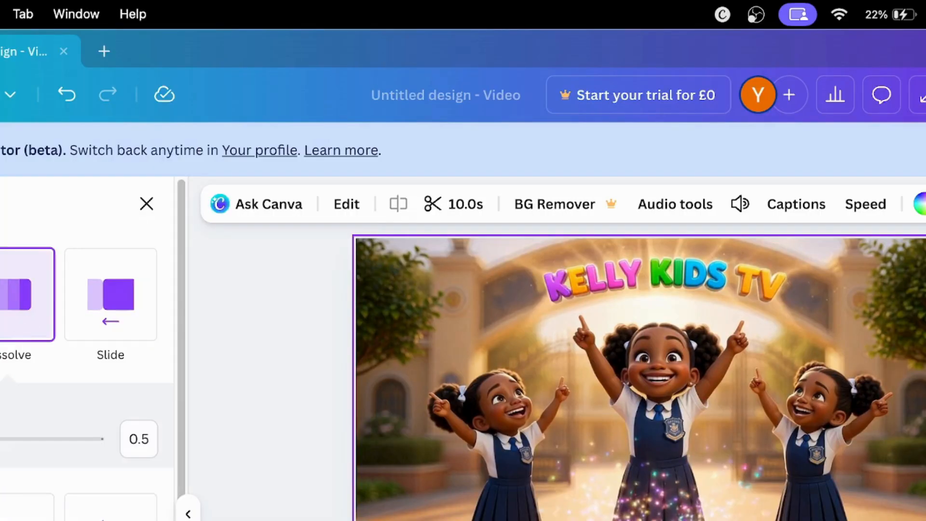
{"action": "left_click_drag", "start_coordinate": [0, 439], "coordinate": [2, 439]}
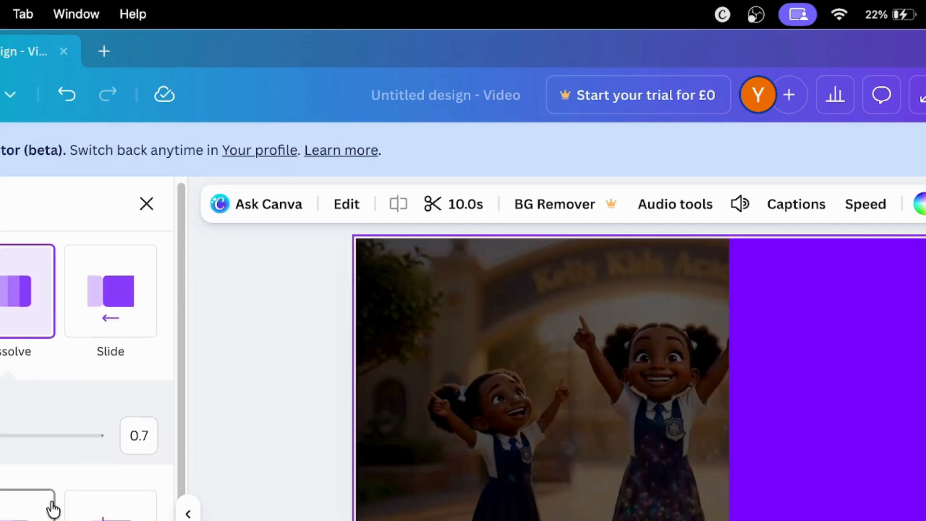
{"action": "scroll", "coordinate": [51, 507], "scroll_direction": "down", "scroll_amount": 2}
{"action": "scroll", "coordinate": [87, 361], "scroll_direction": "down", "scroll_amount": 1}
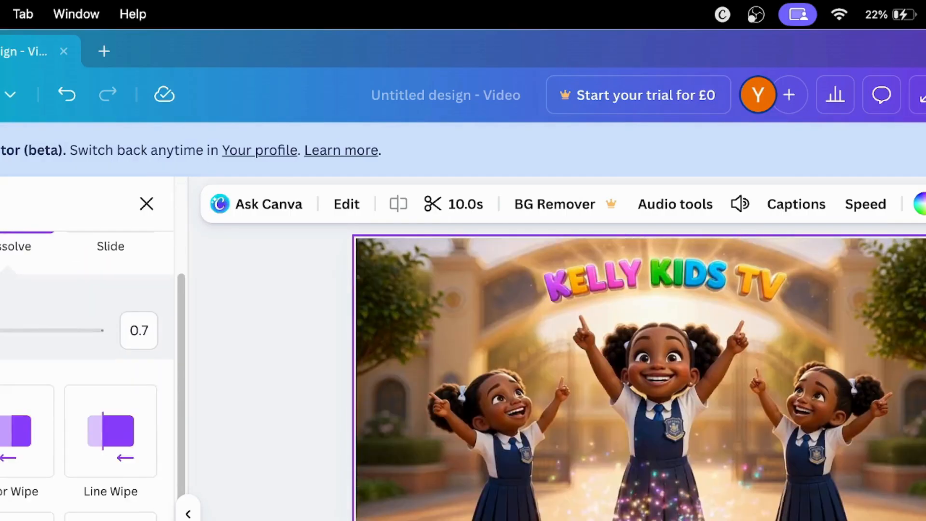
{"action": "scroll", "coordinate": [87, 361], "scroll_direction": "up", "scroll_amount": 3}
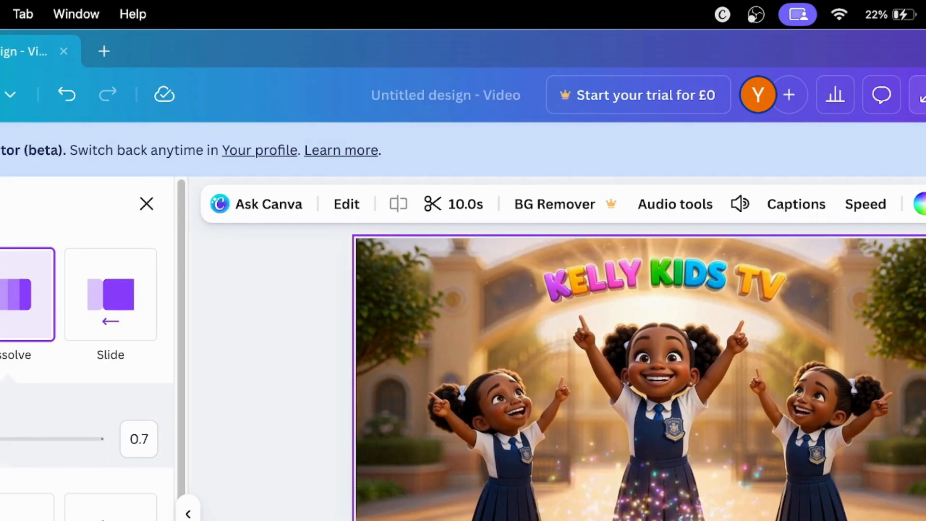
- Preview the video with the new transition in full screen, return to the editor and close the transition settings
{"action": "left_click", "coordinate": [923, 95]}
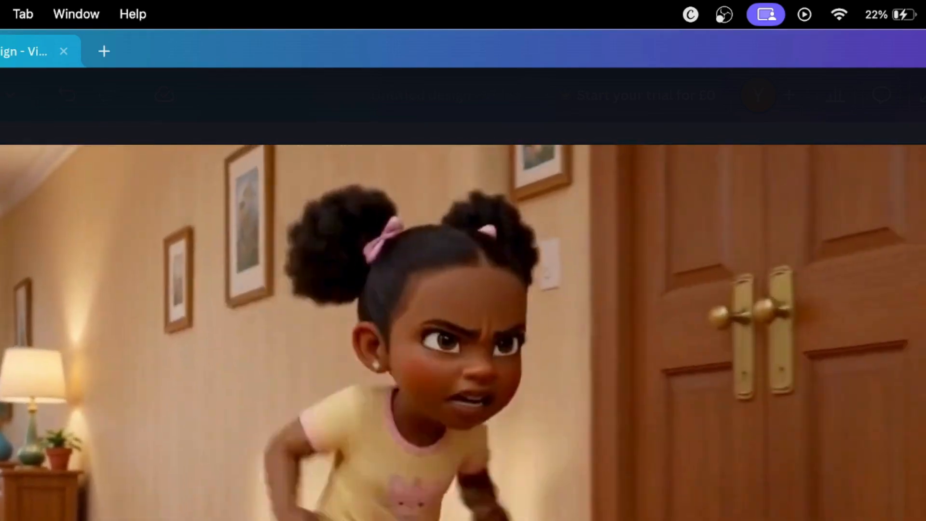
{"action": "key", "text": "Escape"}
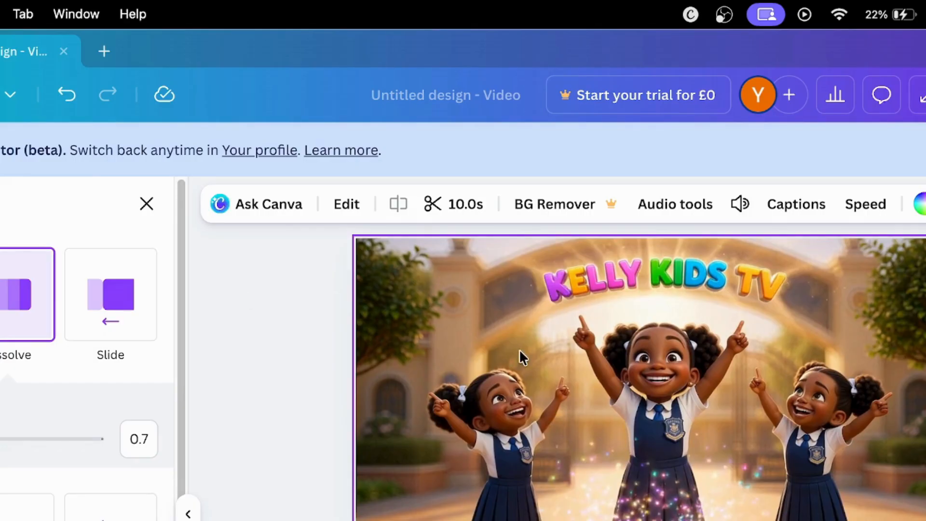
{"action": "left_click", "coordinate": [146, 204]}
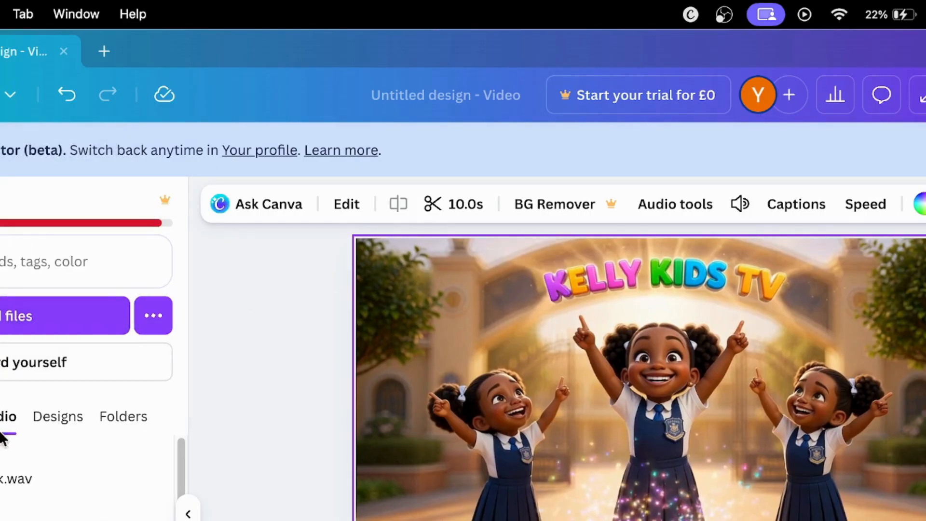
- Look at where video clips and audio files are uploaded, opening the upload file browser for each and cancelling it
{"action": "left_click", "coordinate": [0, 418]}
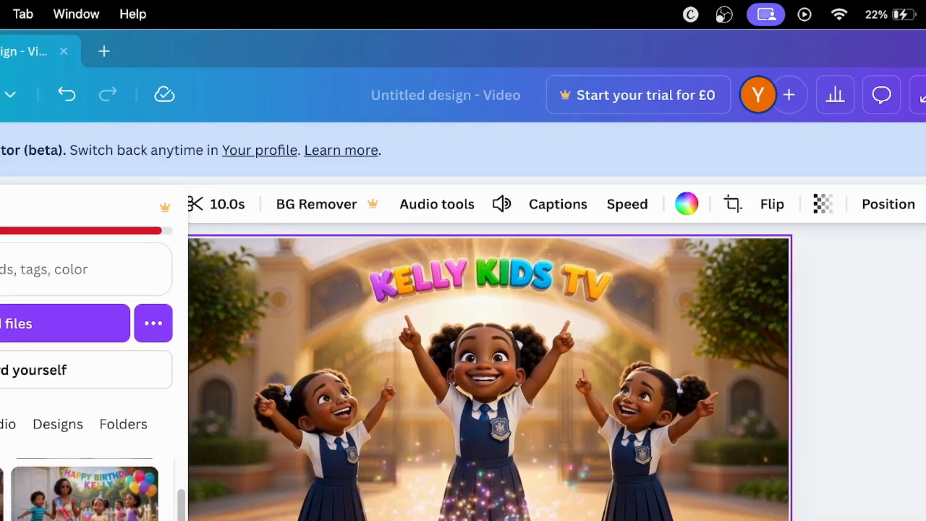
{"action": "left_click", "coordinate": [65, 318]}
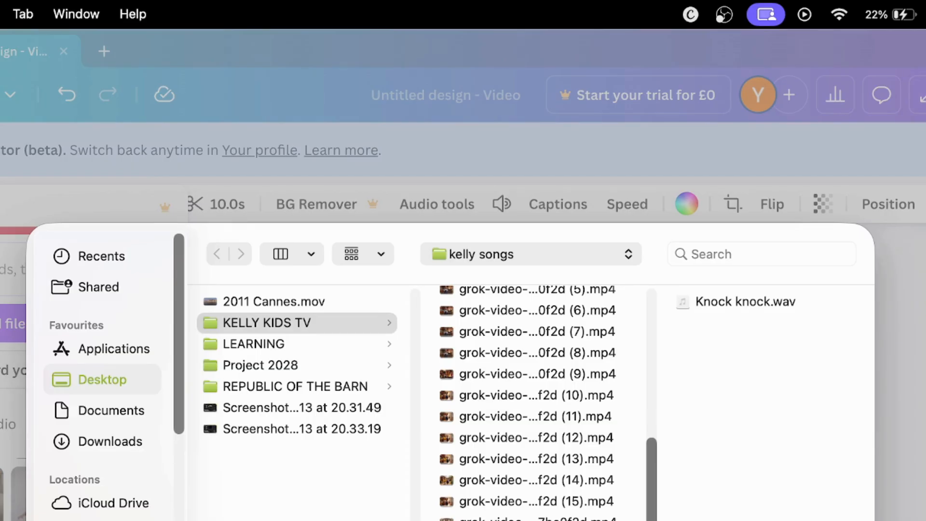
{"action": "key", "text": "Escape"}
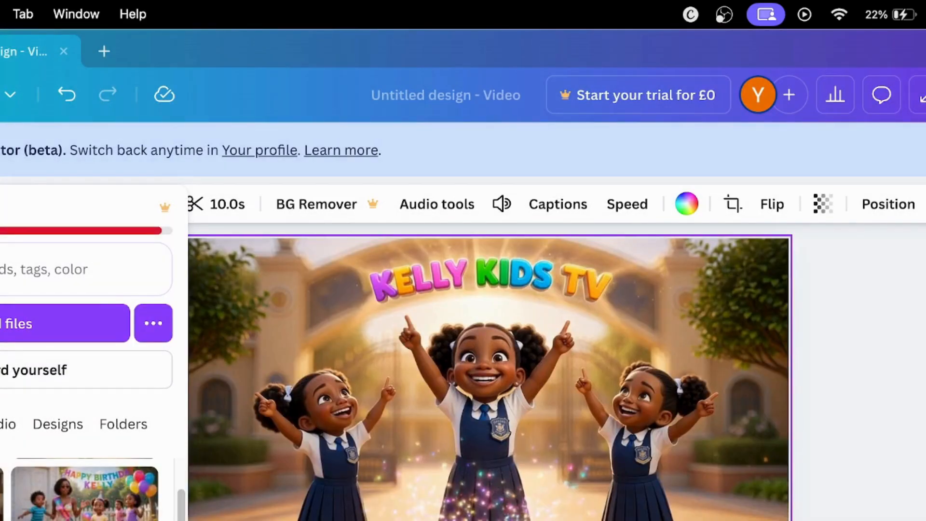
{"action": "left_click", "coordinate": [8, 427]}
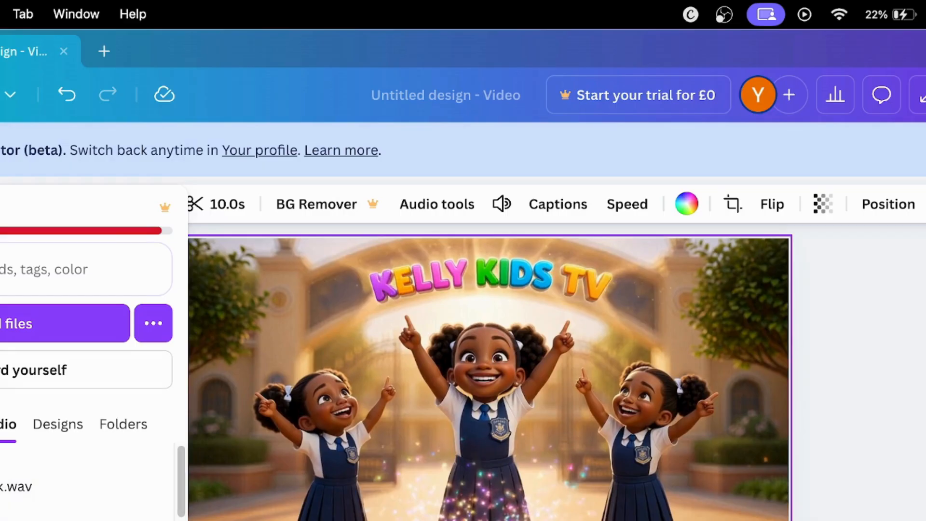
{"action": "left_click", "coordinate": [63, 323]}
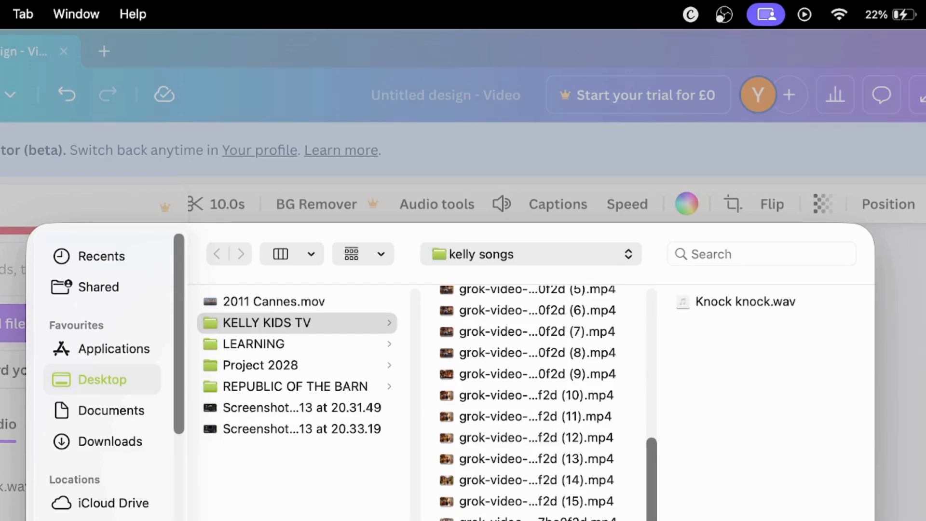
{"action": "key", "text": "Escape"}
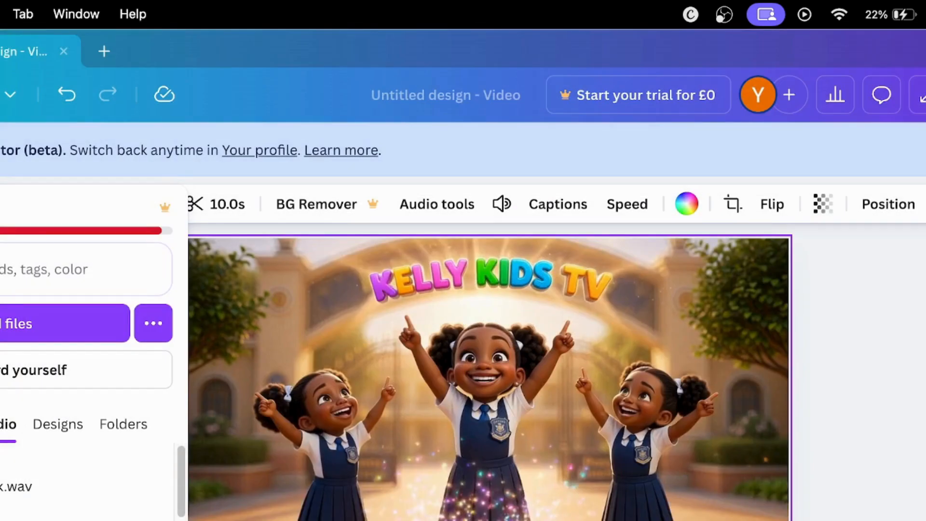
- Download the finished design as an MP4 video at 1080p, saving it as Untitled design.mp4 in the Downloads folder
{"action": "left_click", "coordinate": [843, 400]}
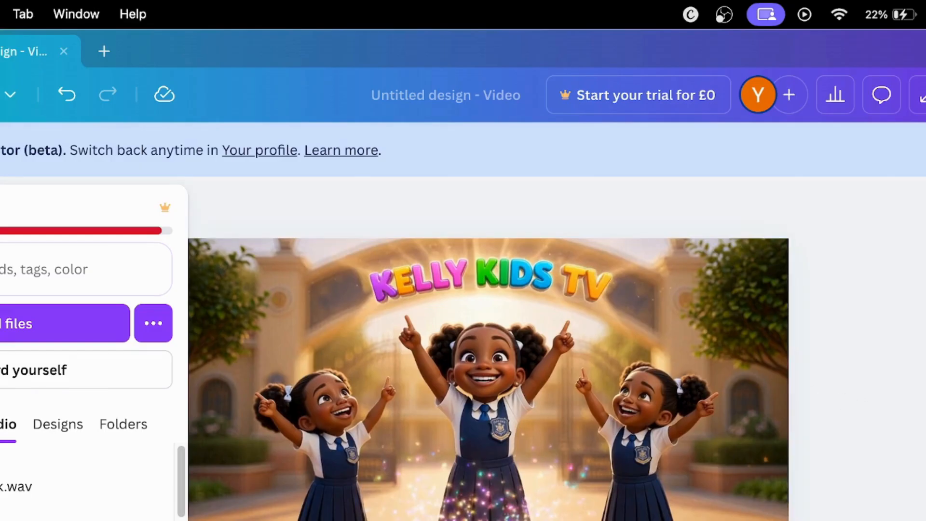
{"action": "left_click", "coordinate": [925, 95]}
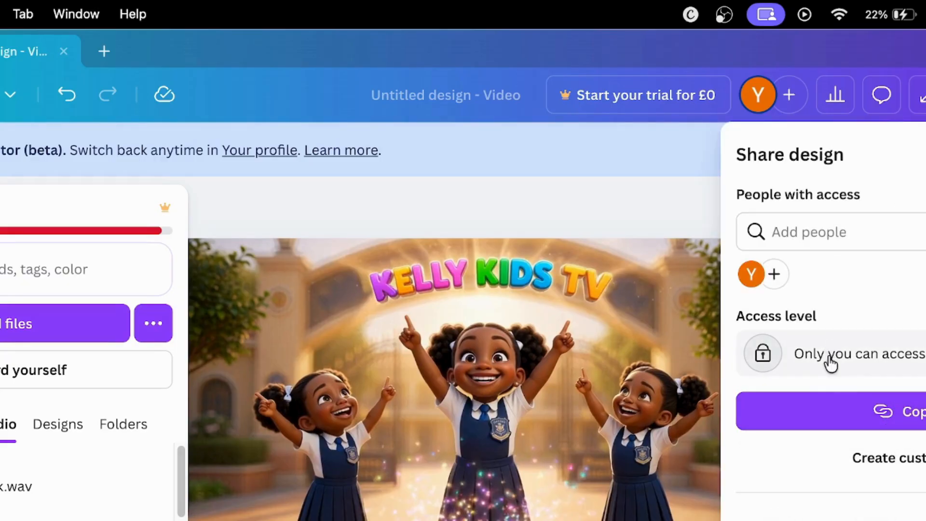
{"action": "left_click", "coordinate": [782, 520]}
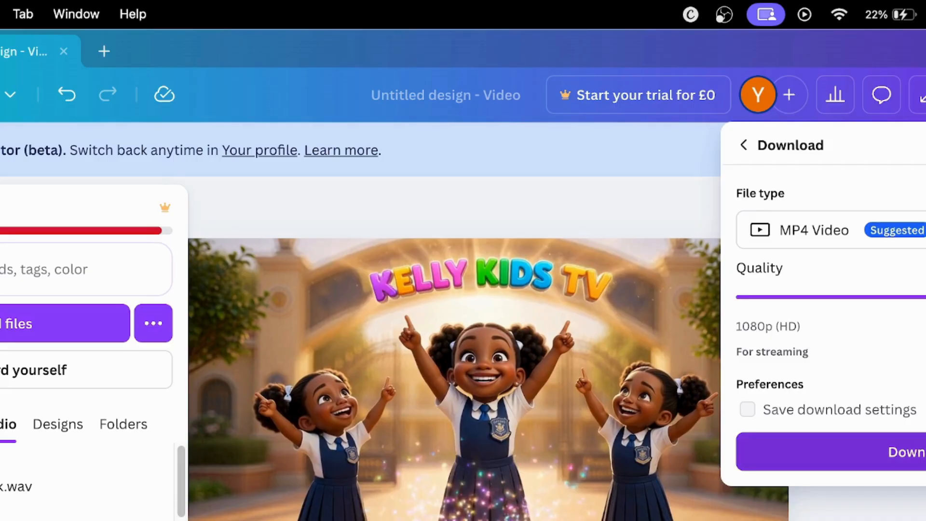
{"action": "left_click", "coordinate": [906, 452]}
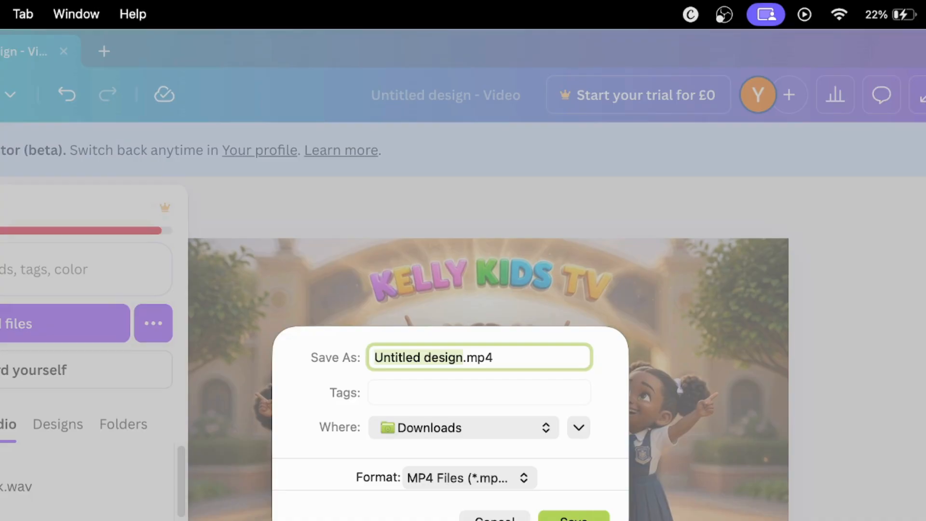
{"action": "left_click", "coordinate": [598, 516]}
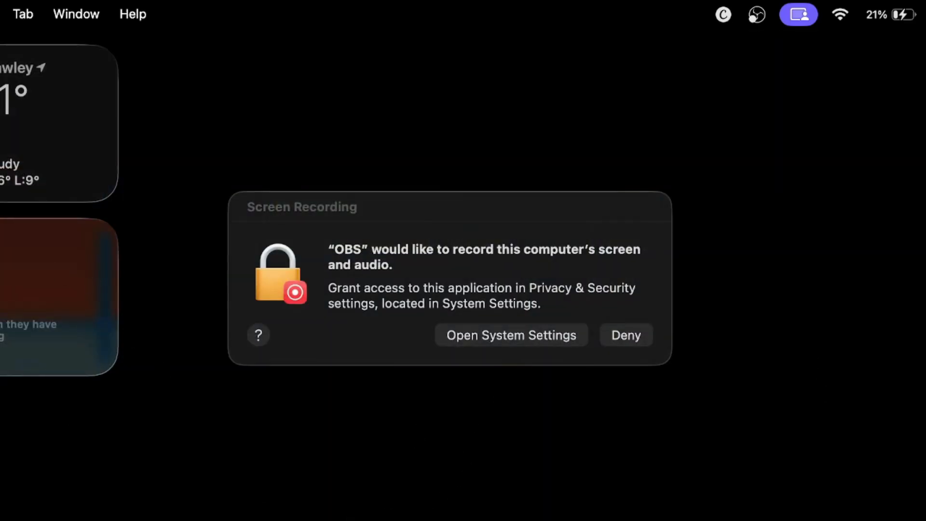
- Switch to Finder, play Untitled design.mp4 from the Downloads folder, and close the video and the folder window
{"action": "key", "text": "F11"}
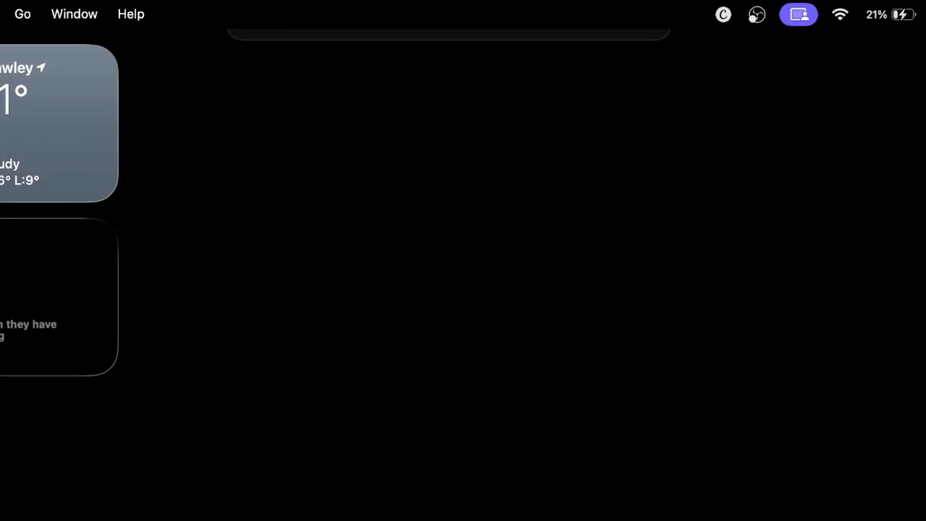
{"action": "left_click", "coordinate": [144, 519]}
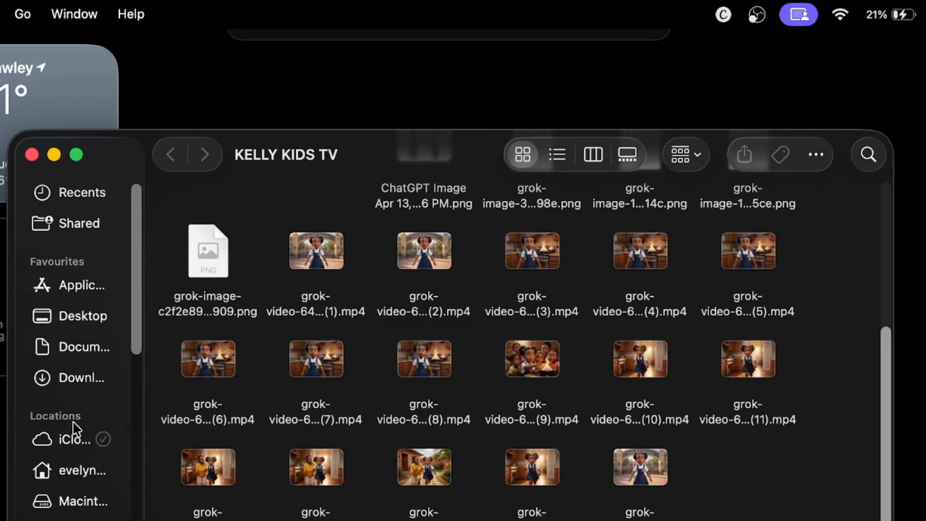
{"action": "left_click", "coordinate": [77, 382]}
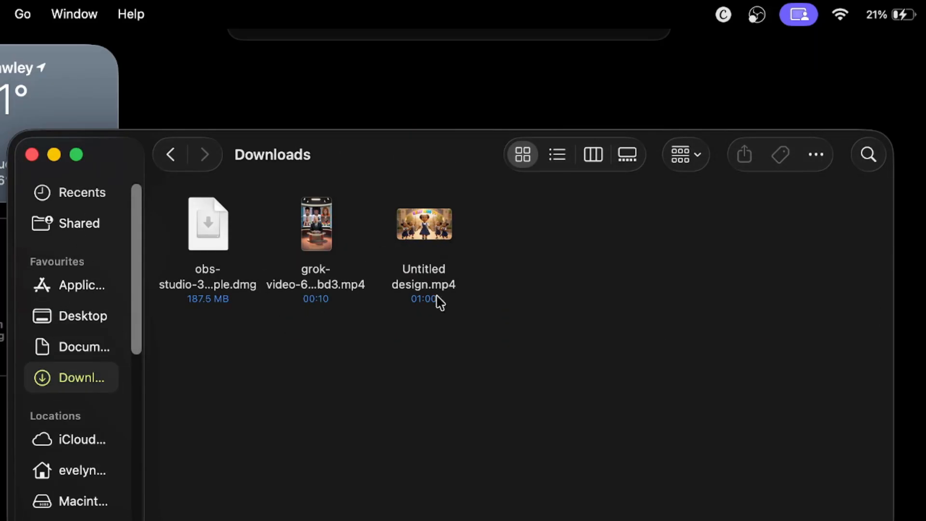
{"action": "left_click", "coordinate": [417, 219]}
{"action": "double_click", "coordinate": [418, 219]}
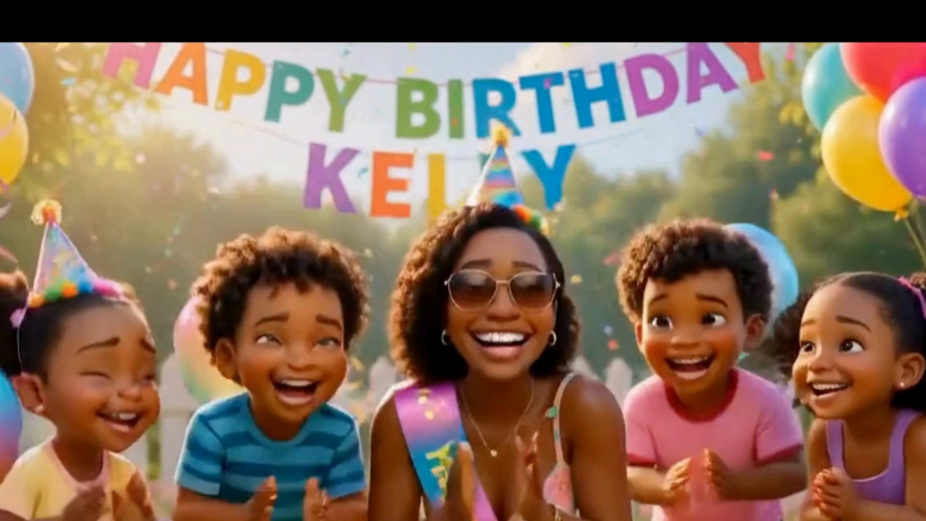
{"action": "mouse_move", "coordinate": [488, 7]}
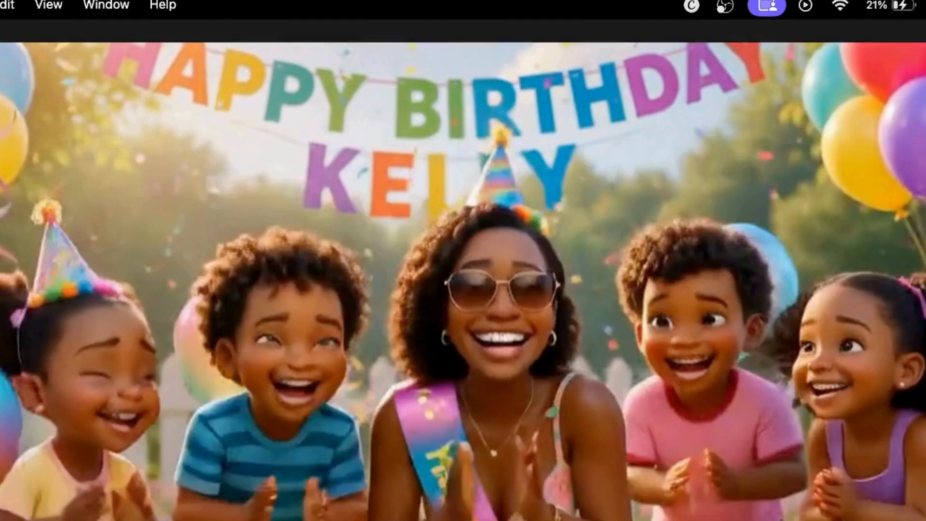
{"action": "key", "text": "super+w"}
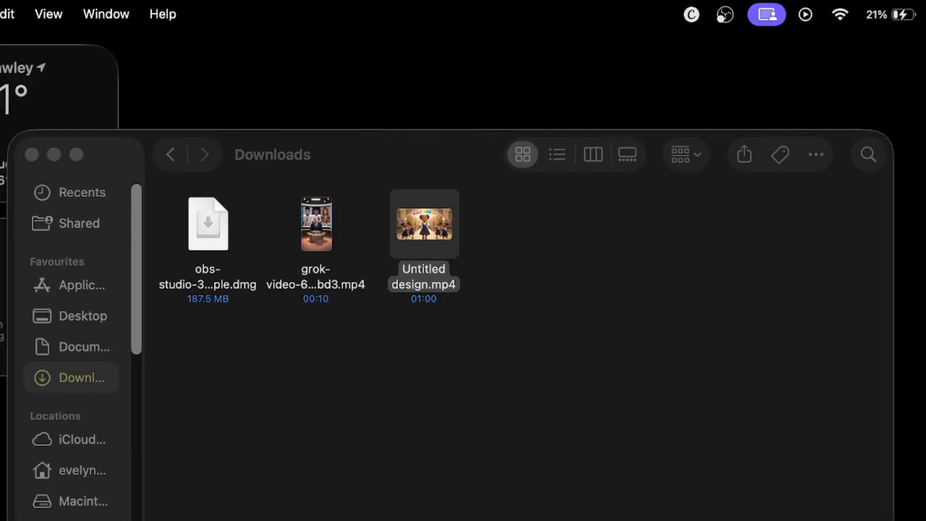
{"action": "left_click", "coordinate": [32, 155]}
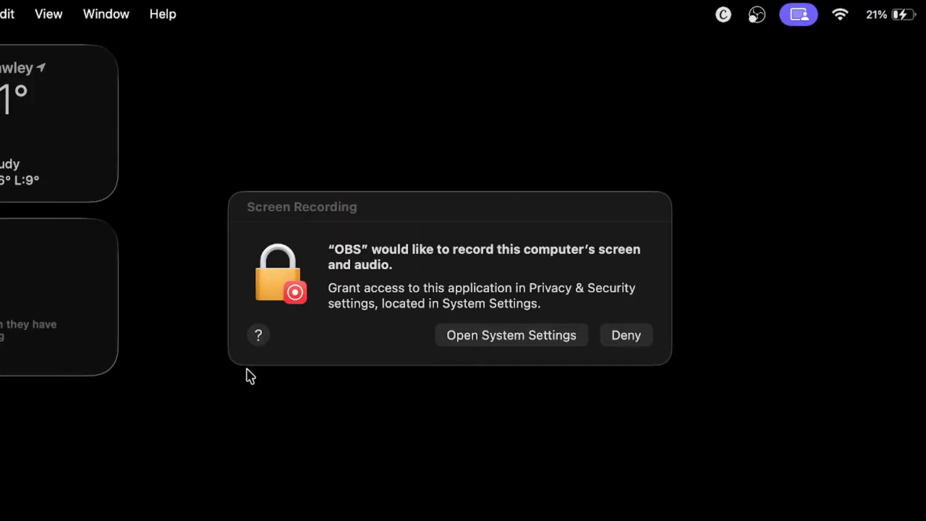
{"action": "left_click", "coordinate": [756, 15]}
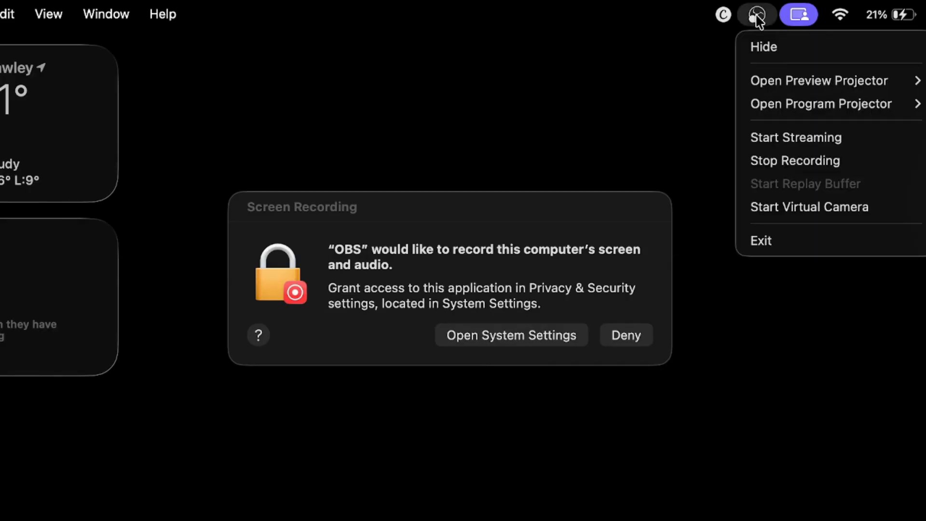